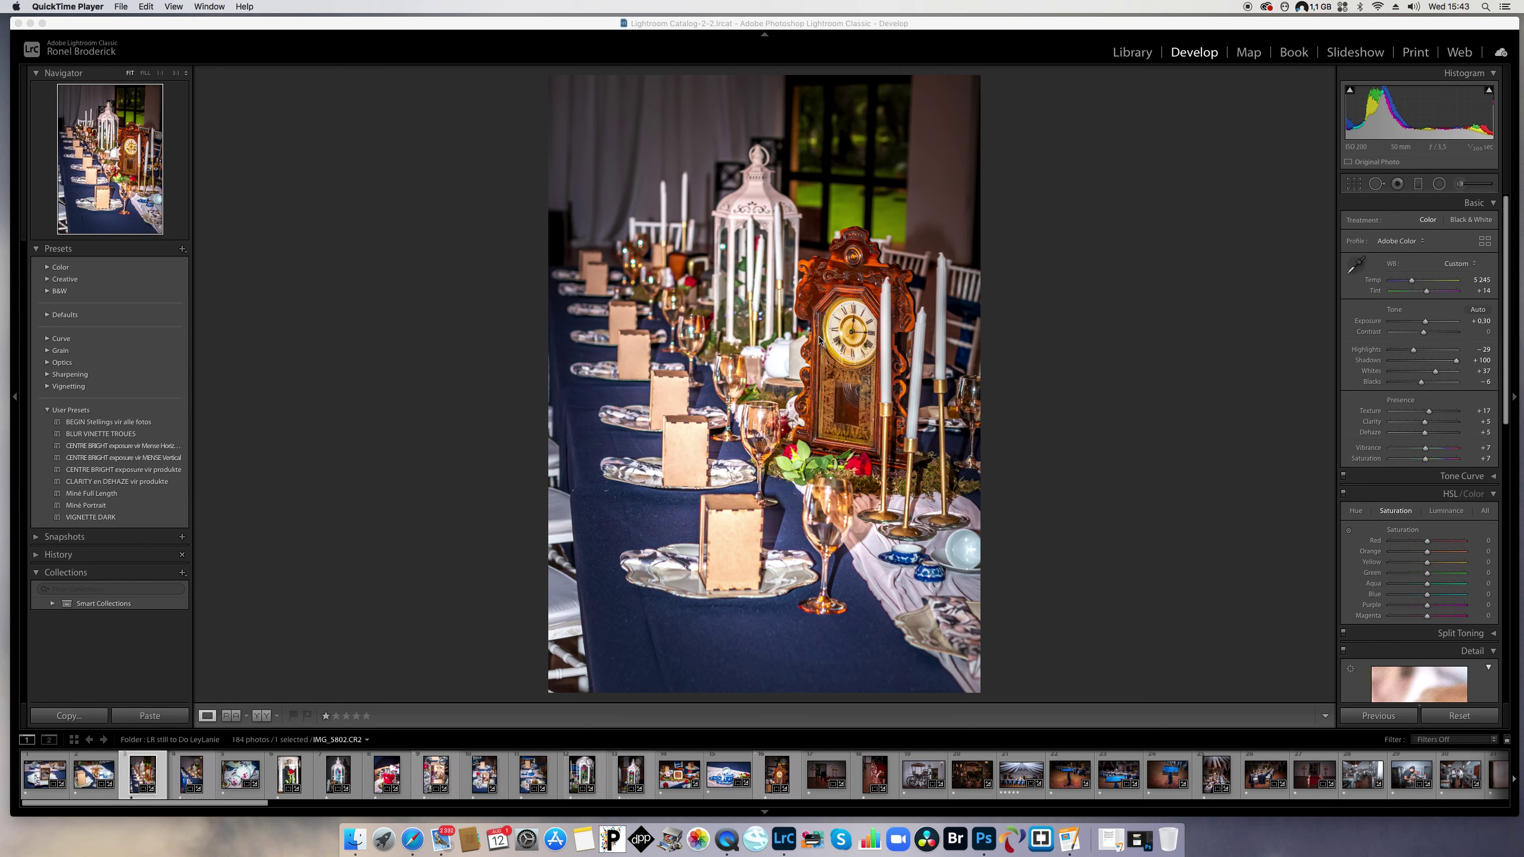
Open the Adjustment Brush panel to view the table photo's mask settings, then close it
{"action": "left_click", "coordinate": [1461, 186]}
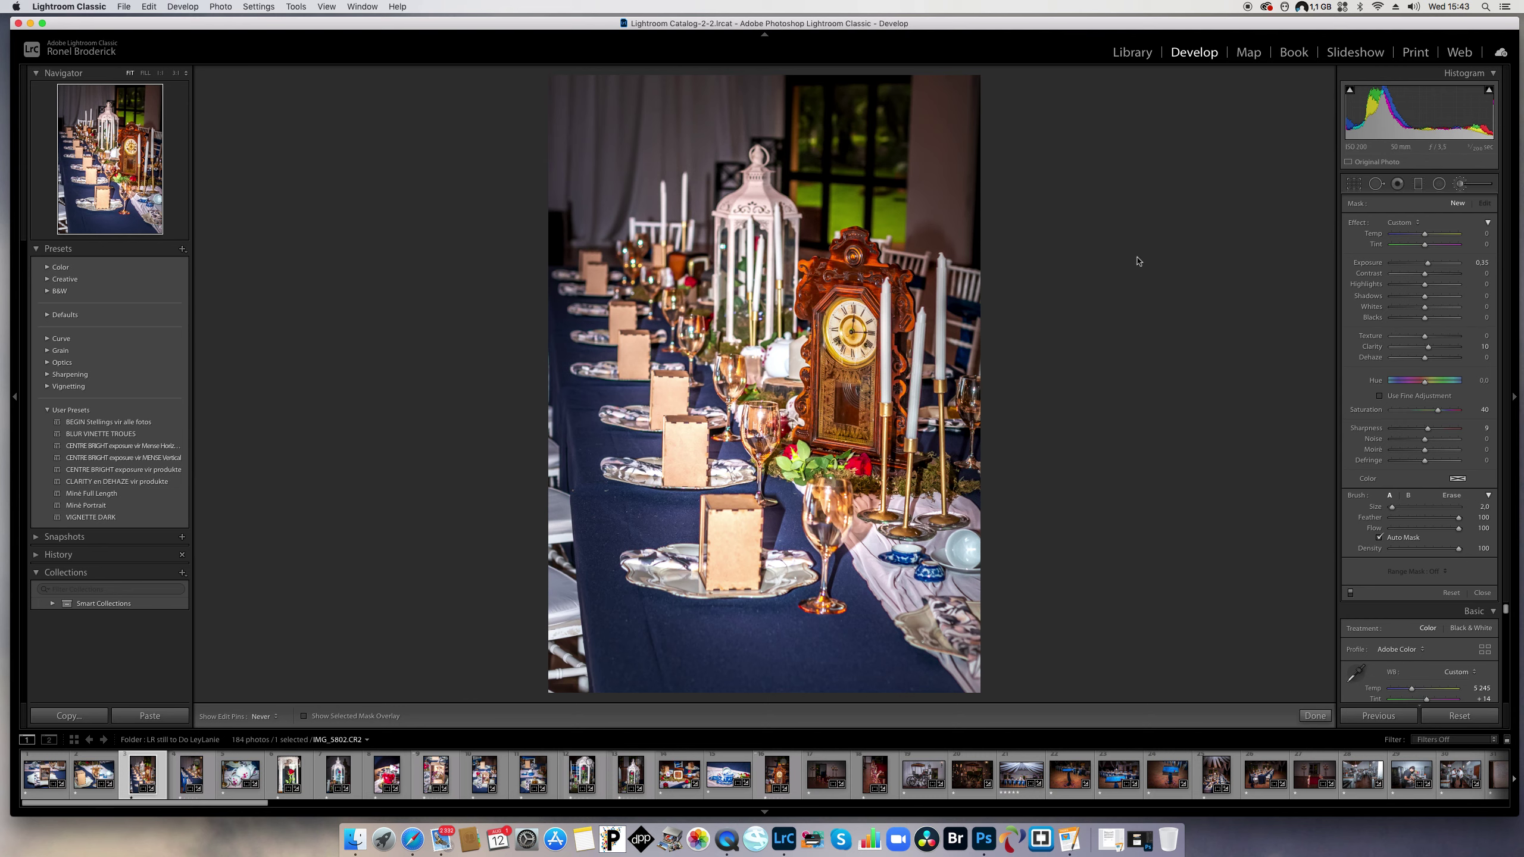
{"action": "left_click", "coordinate": [1465, 188]}
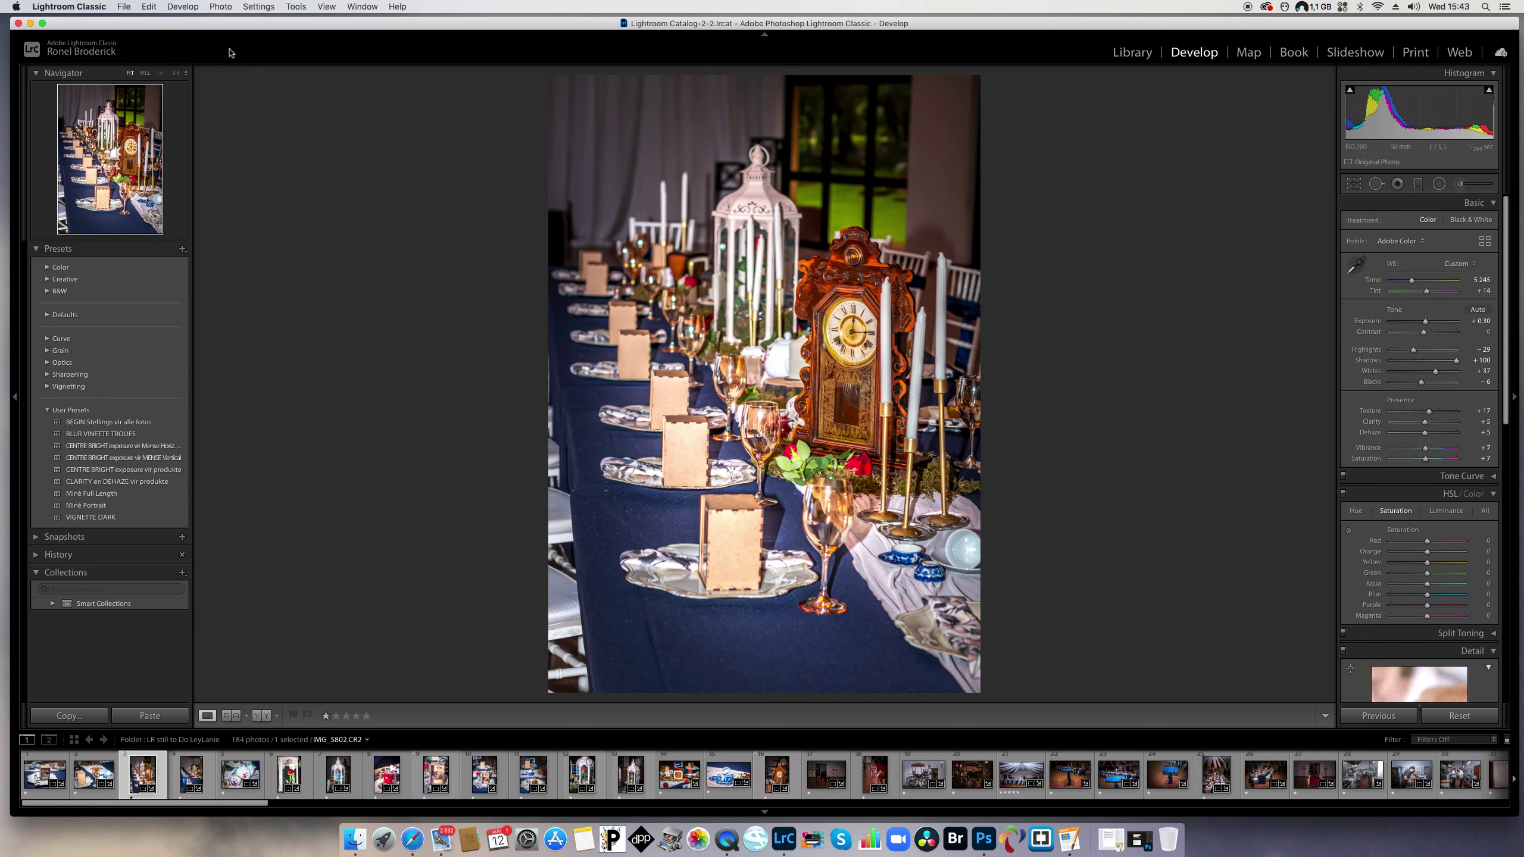
Set Tools > Tool Overlay to Auto Show and reopen the Adjustment Brush panel
{"action": "left_click", "coordinate": [296, 6]}
{"action": "mouse_move", "coordinate": [336, 150]}
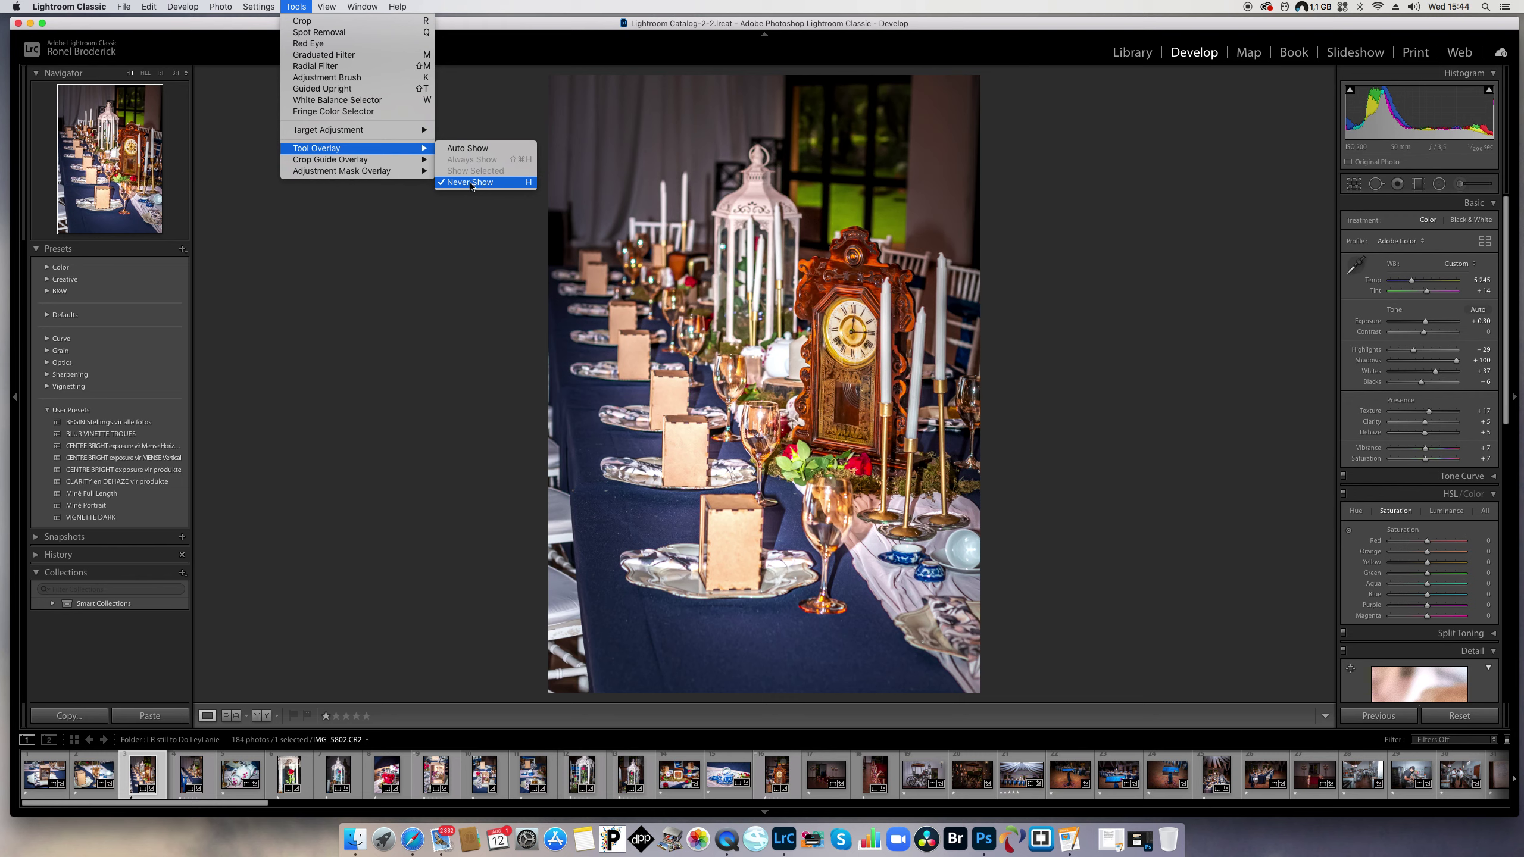
{"action": "left_click", "coordinate": [454, 149]}
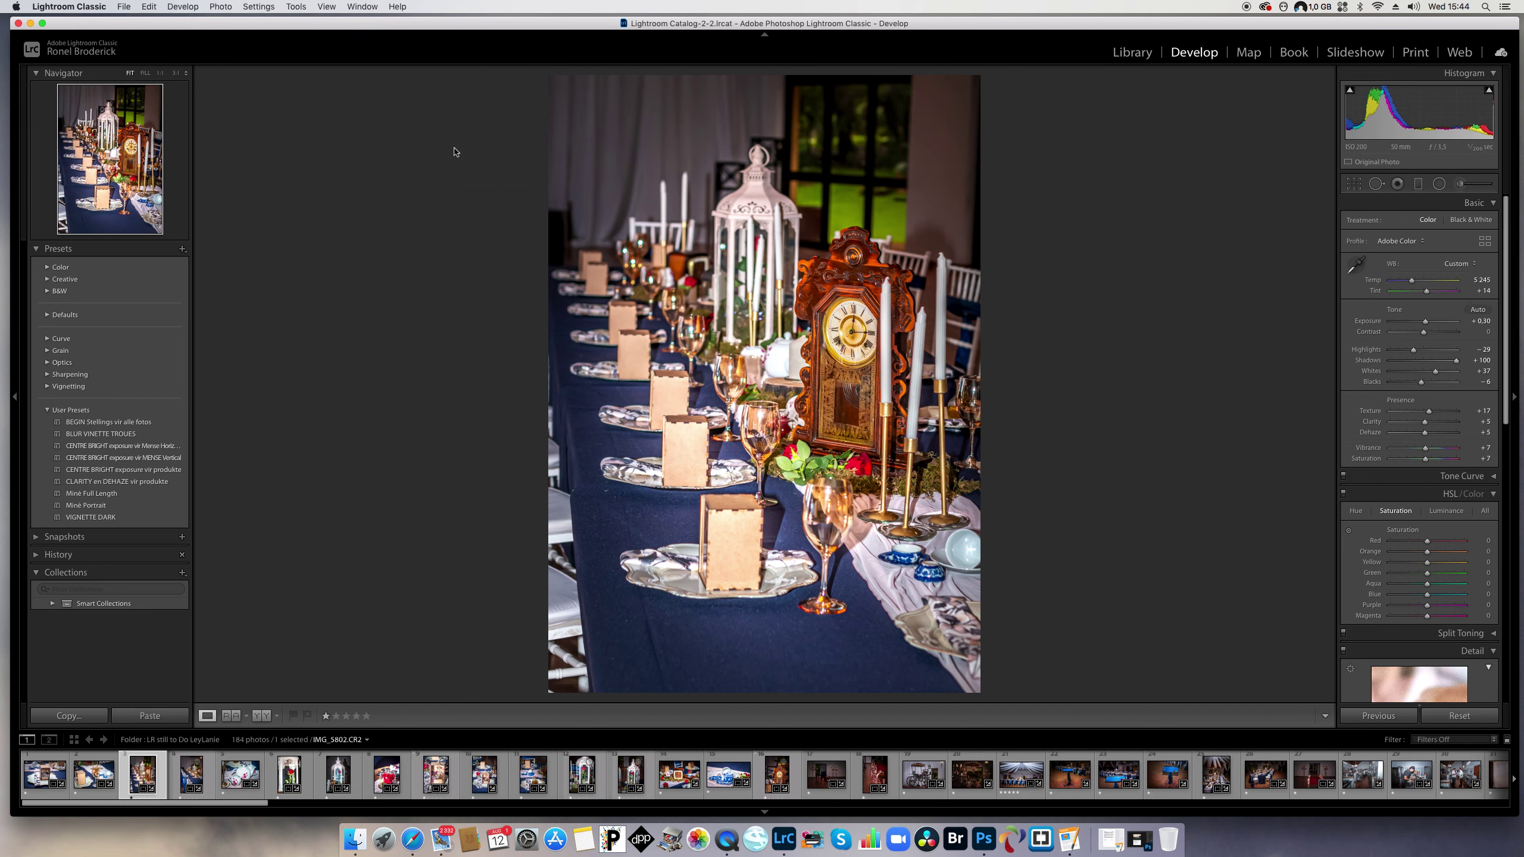
{"action": "left_click", "coordinate": [1460, 185]}
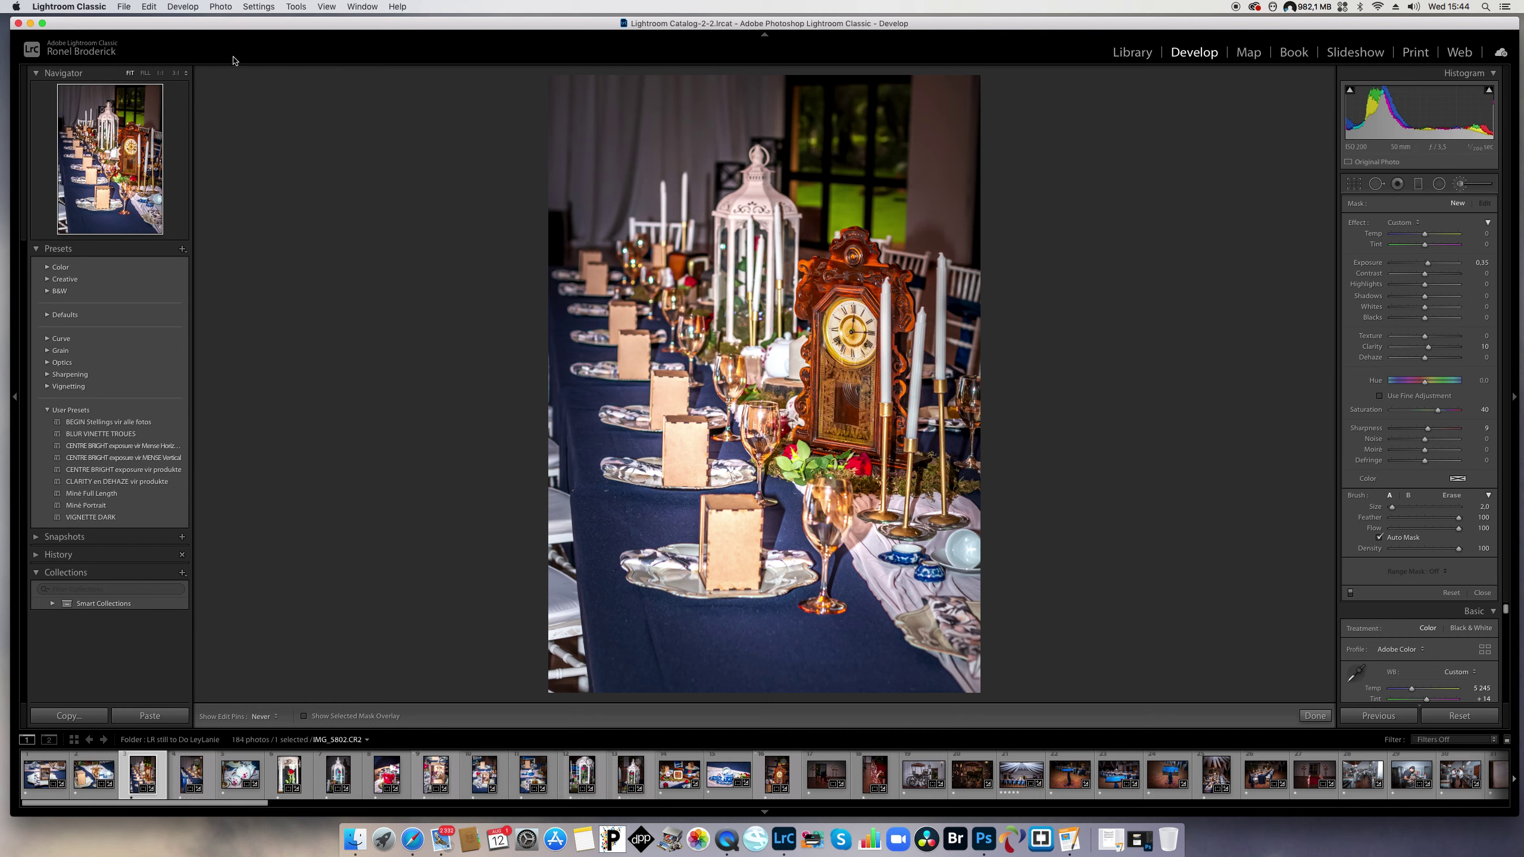
Hide the toolbar beneath the photo with View > Hide Toolbar
{"action": "left_click", "coordinate": [326, 7]}
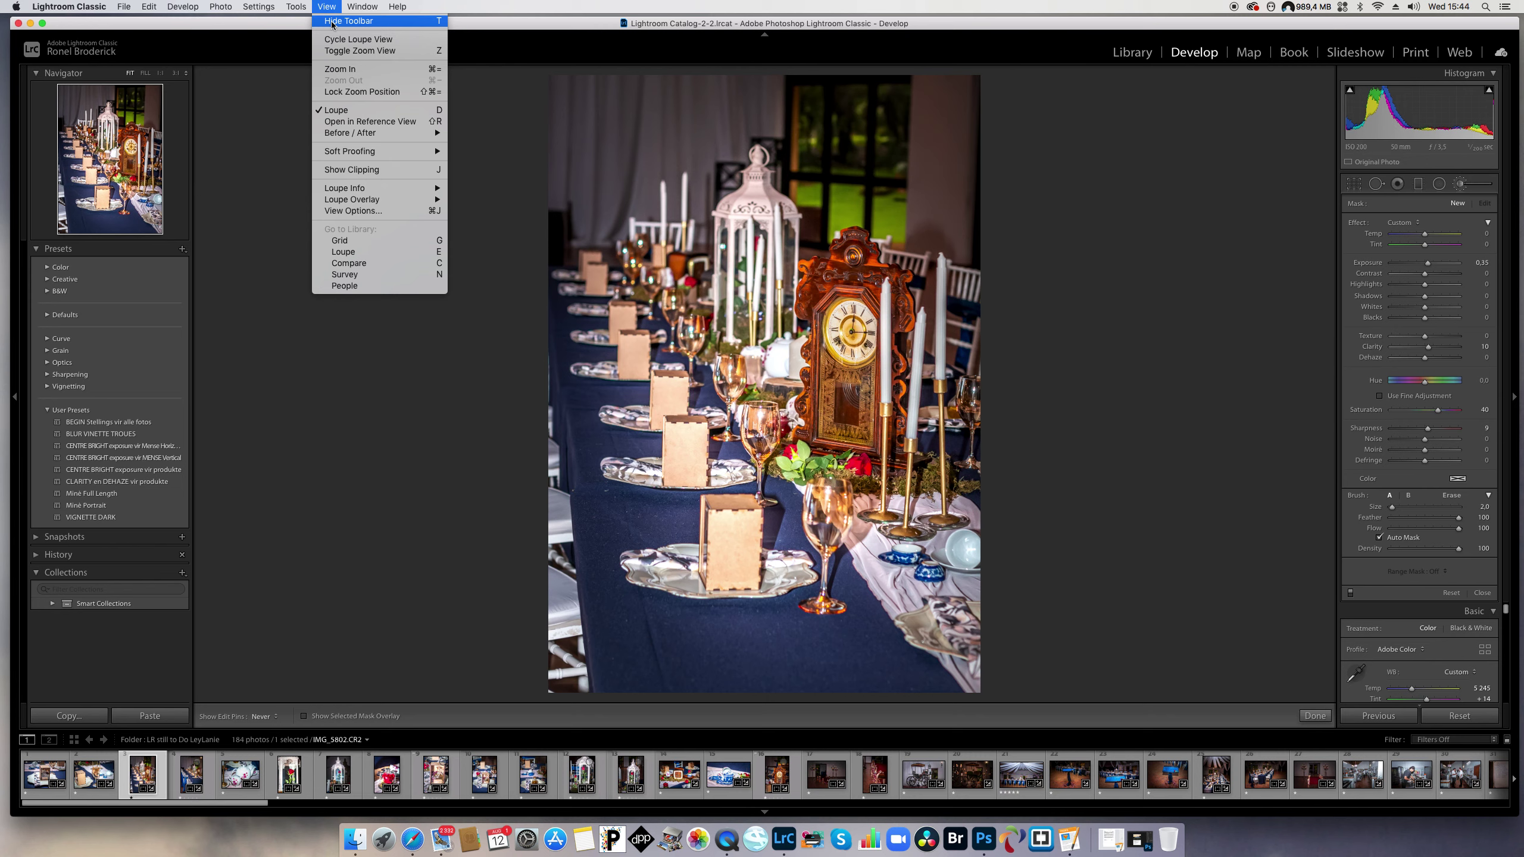
{"action": "left_click", "coordinate": [331, 22]}
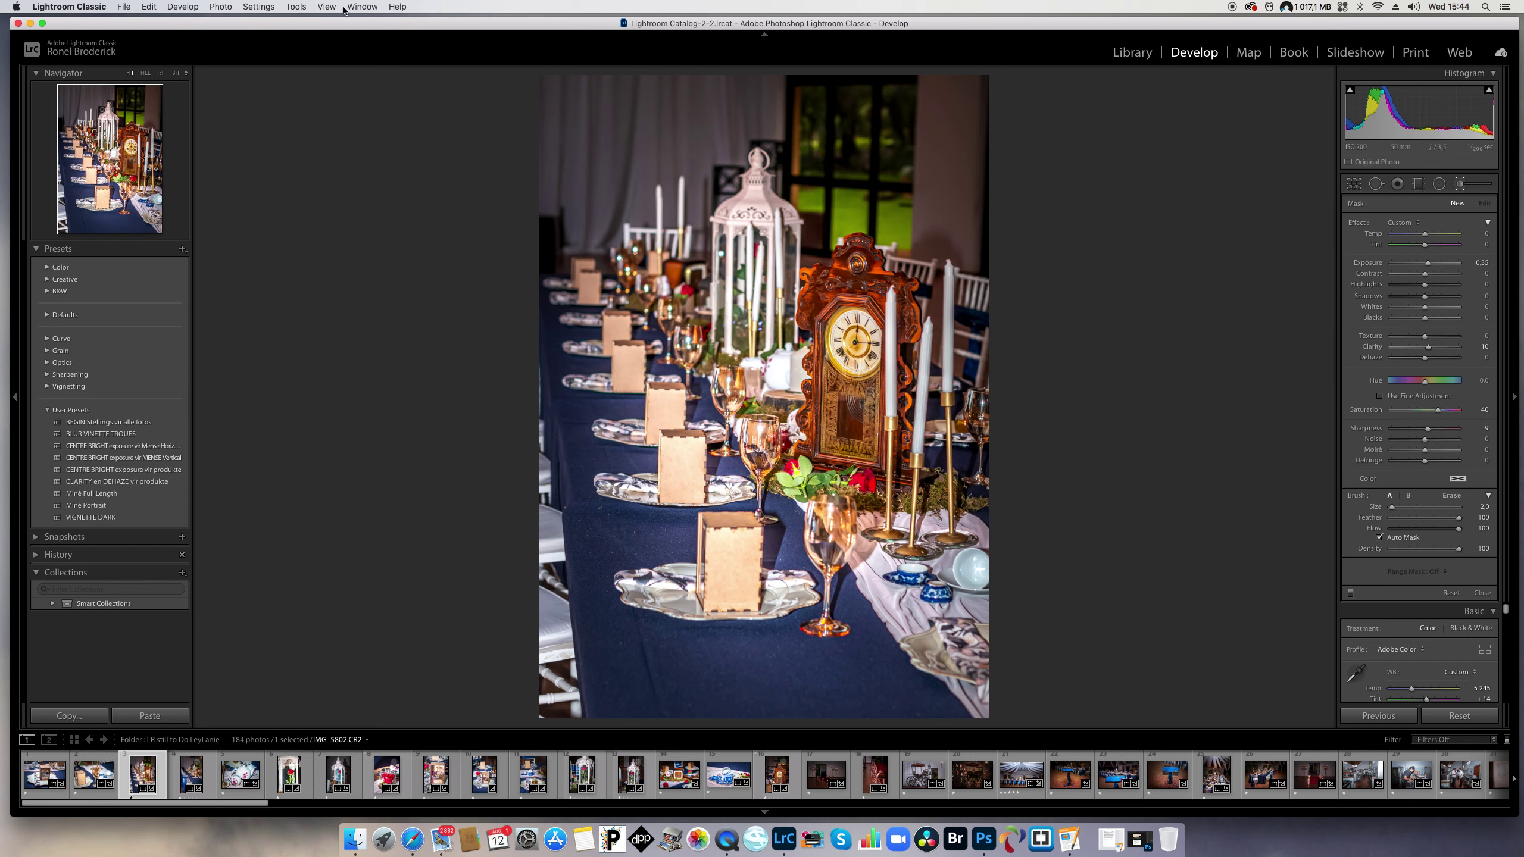
{"action": "left_click", "coordinate": [295, 9]}
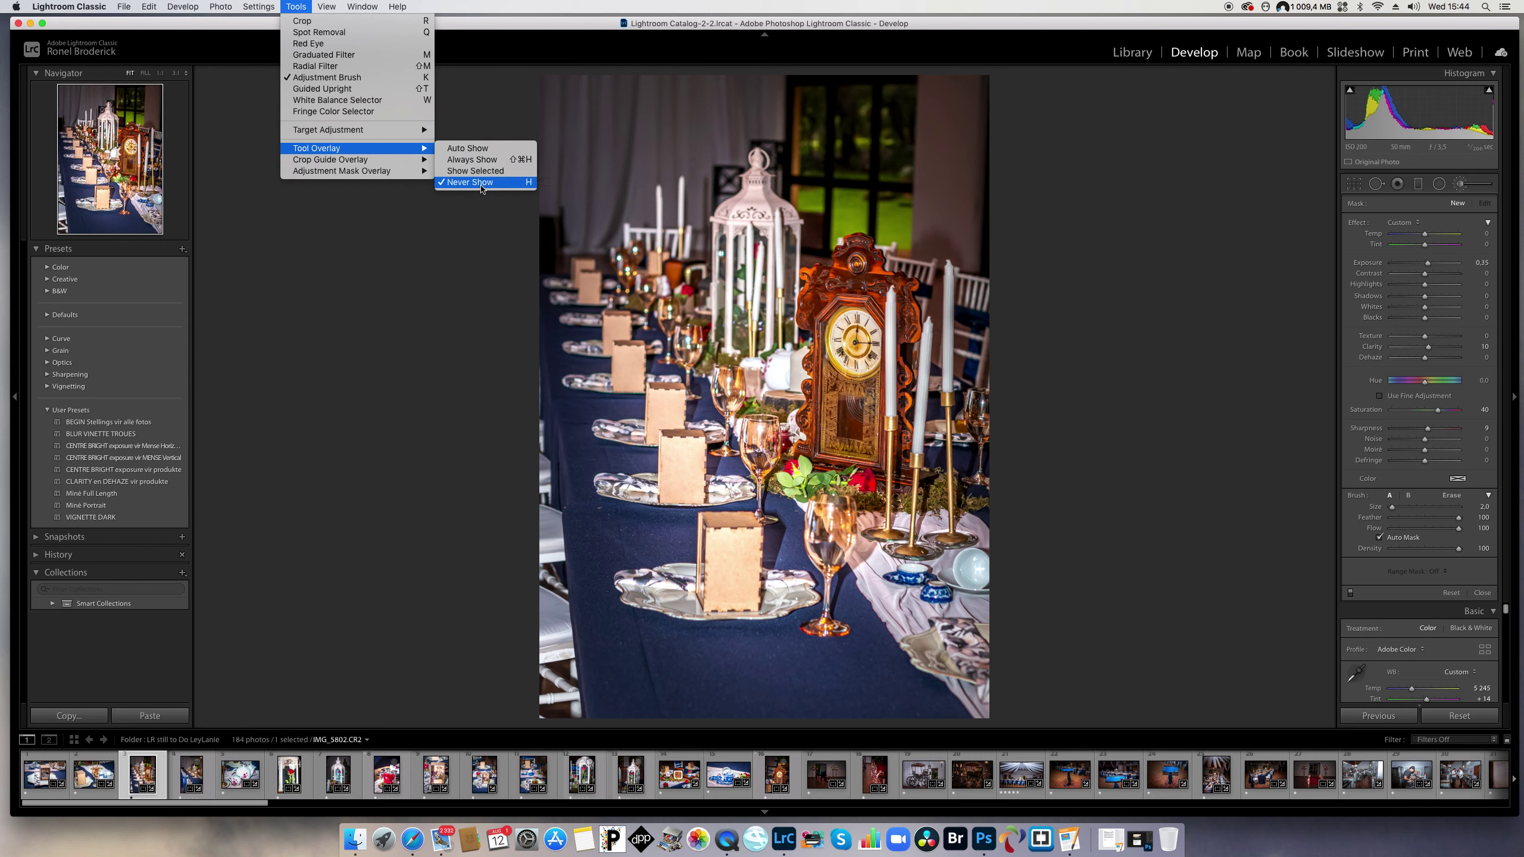
Set Tool Overlay to Always Show, toggle the Adjustment Brush off and on, and select the clock pin
{"action": "left_click", "coordinate": [480, 162]}
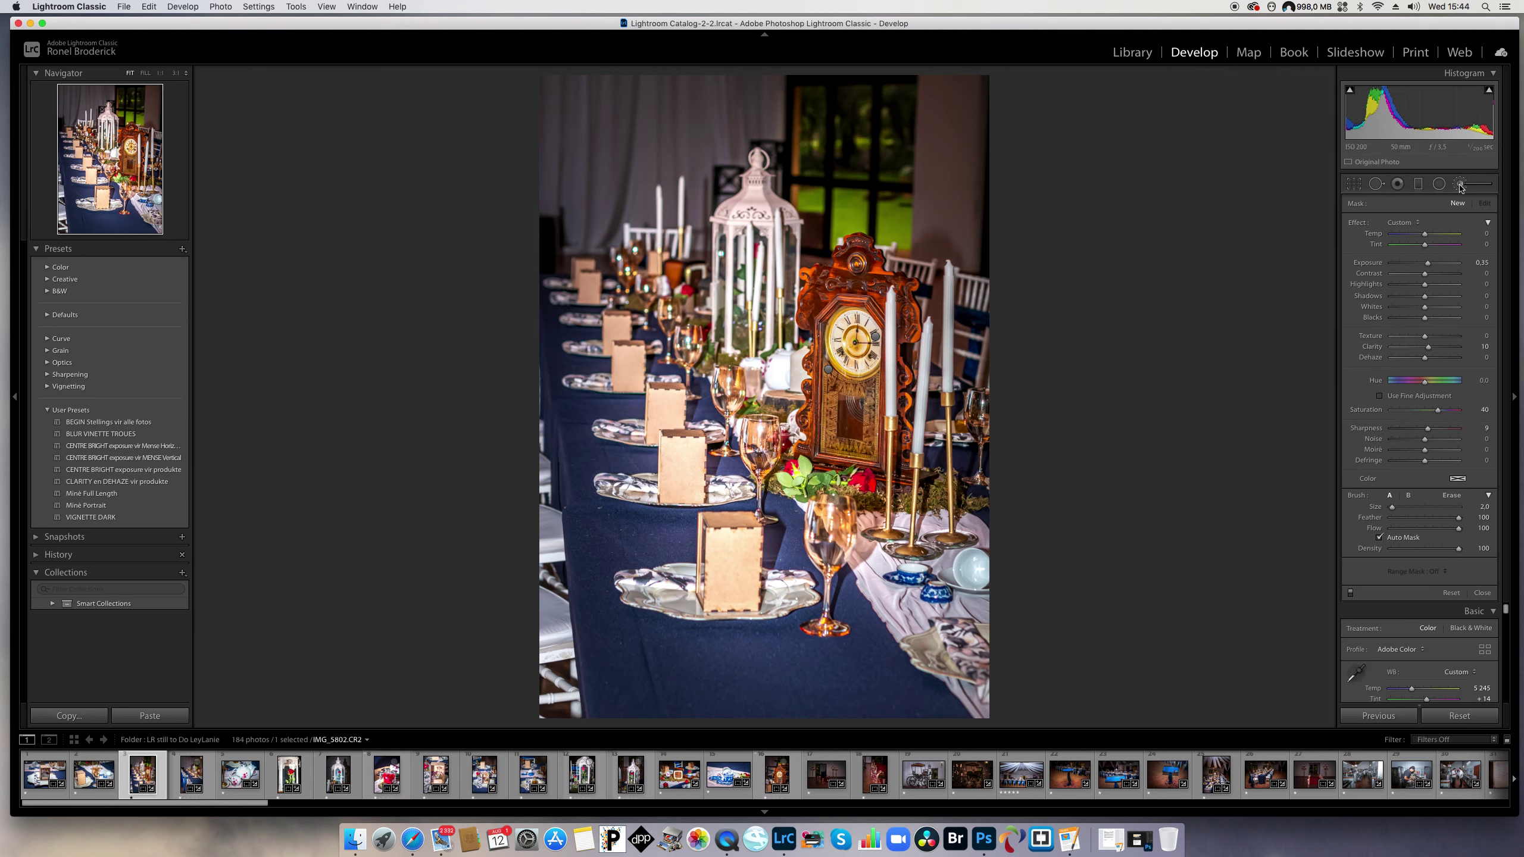
{"action": "left_click", "coordinate": [1460, 185]}
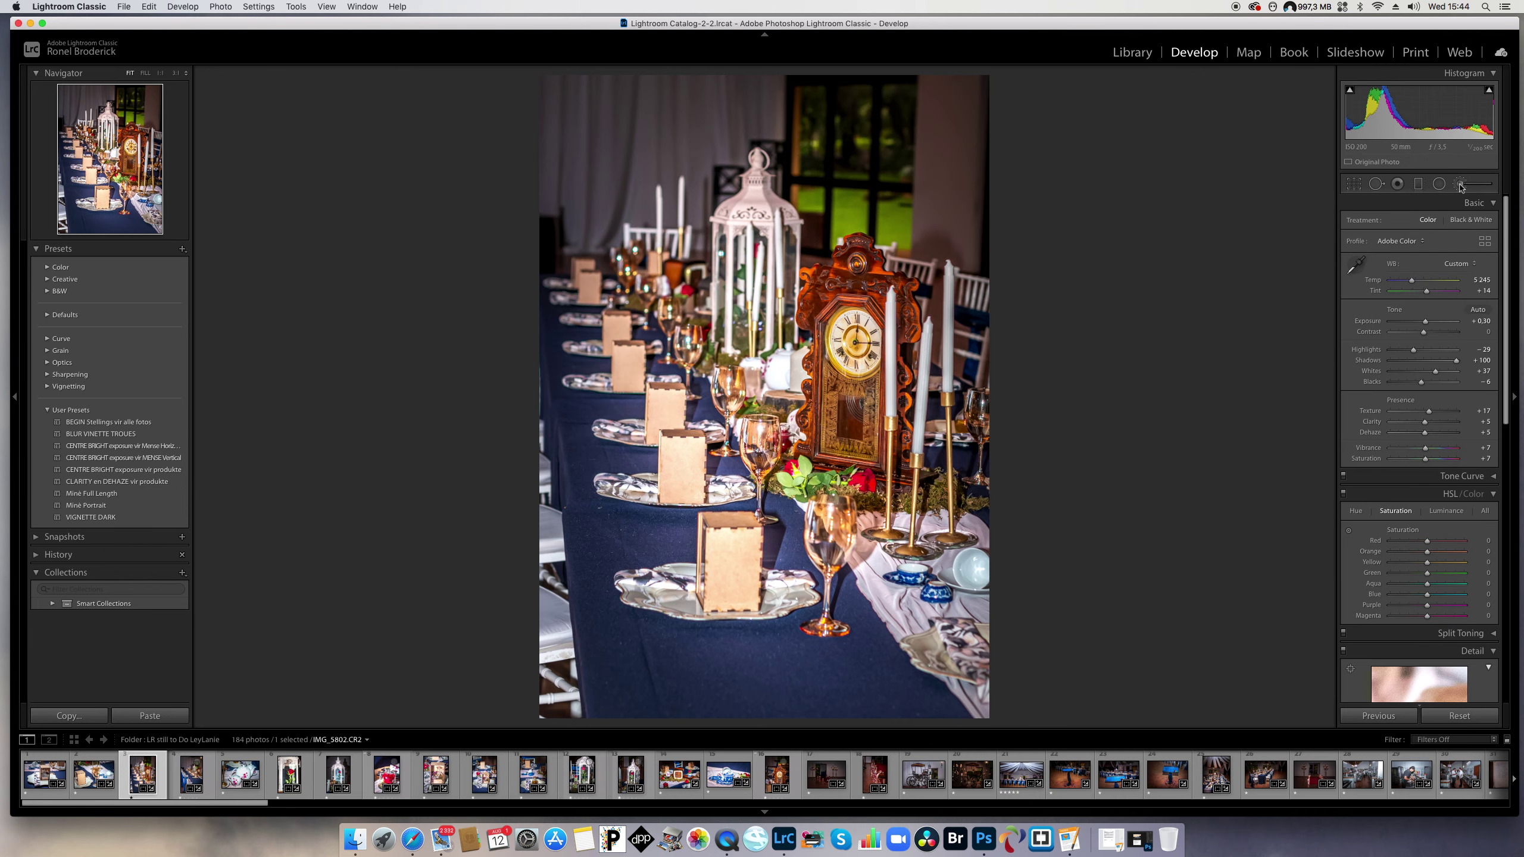
{"action": "left_click", "coordinate": [1460, 184]}
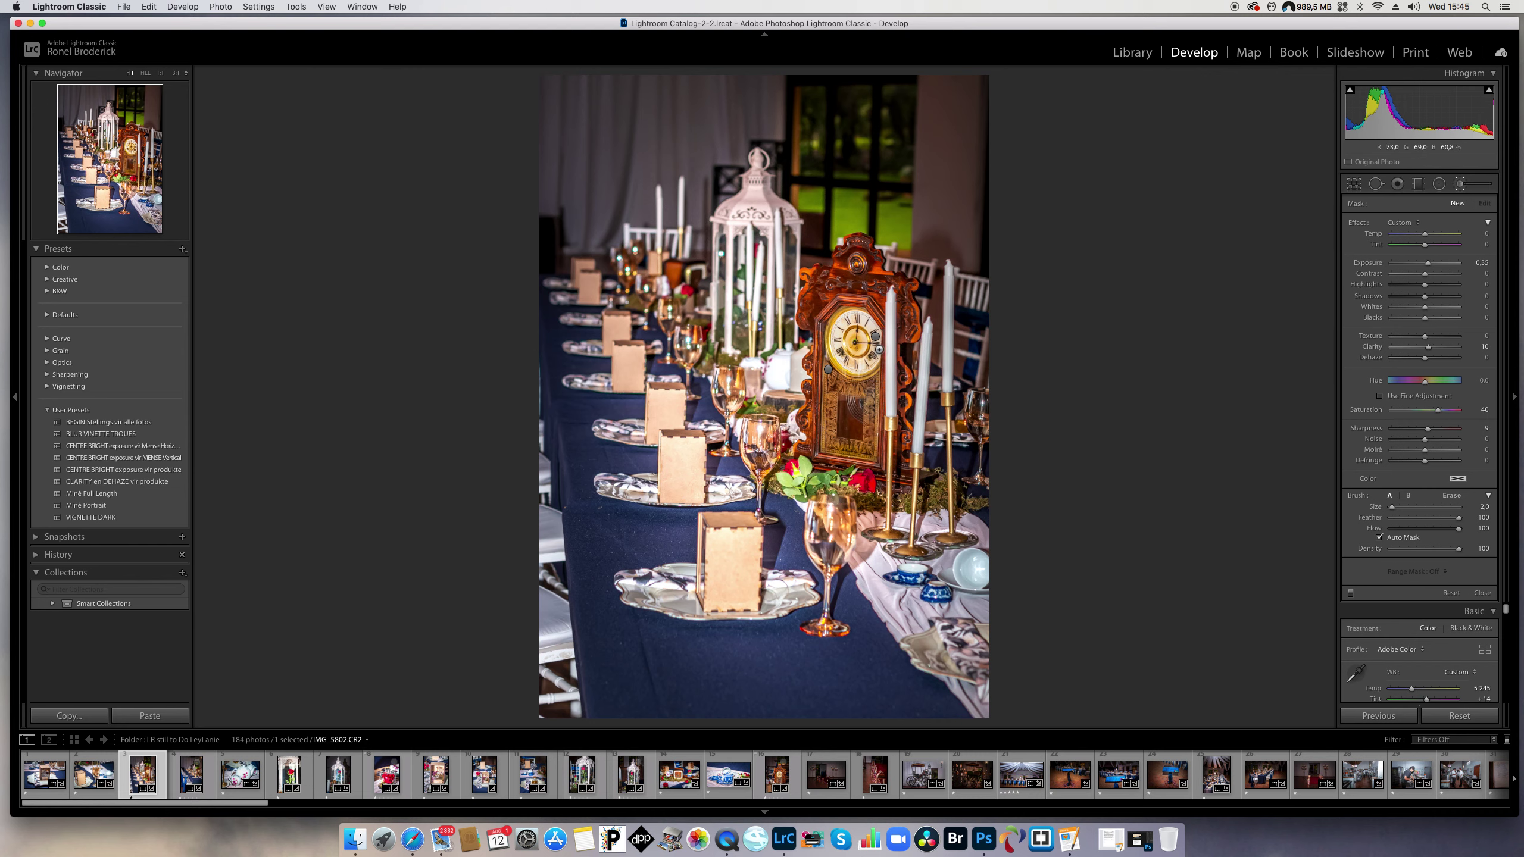
{"action": "left_click", "coordinate": [876, 339]}
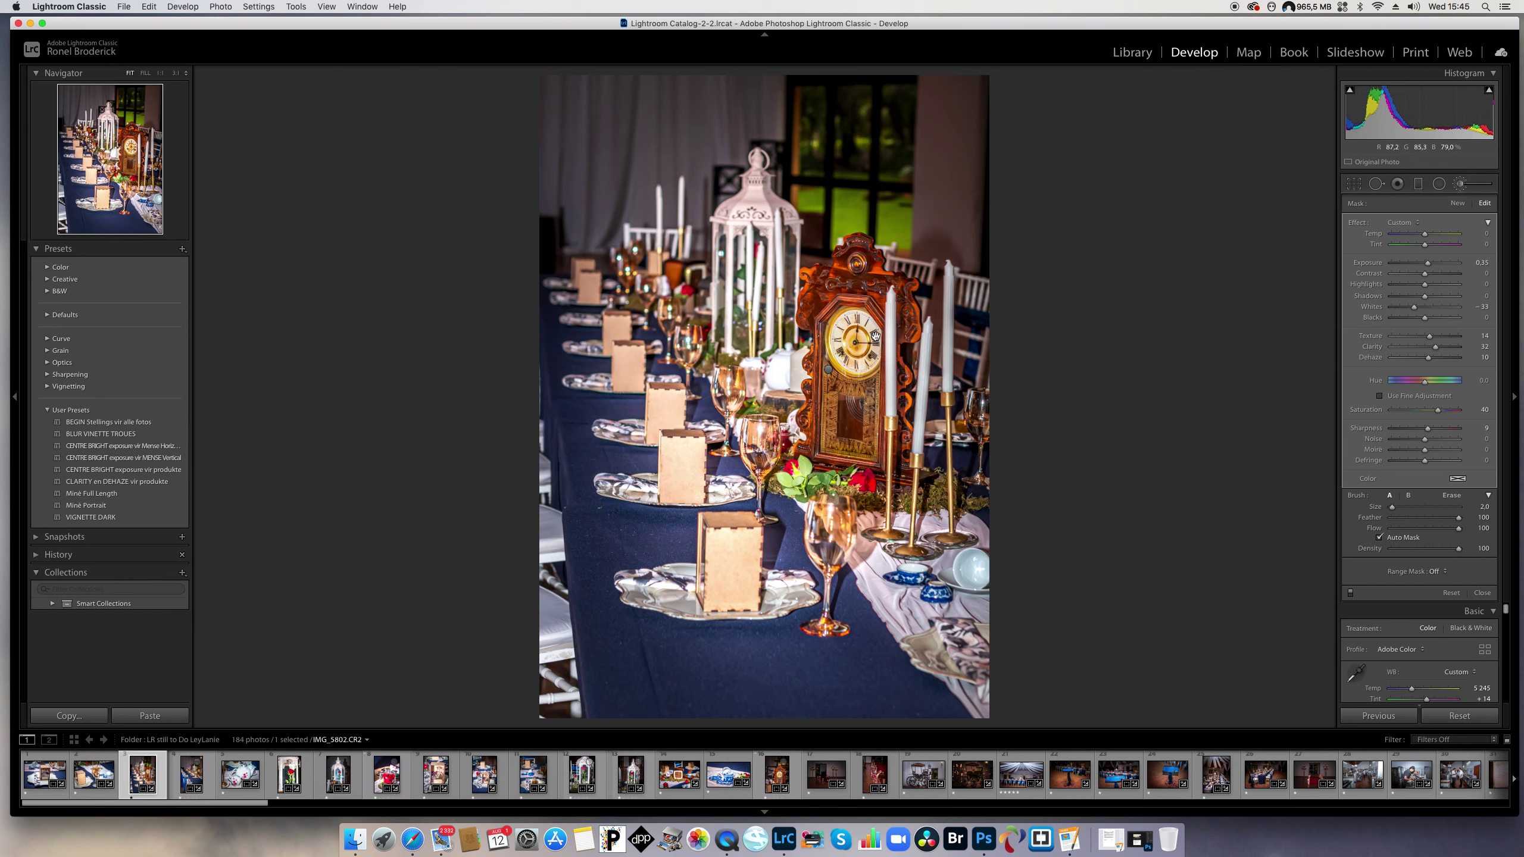
Preview the red masks of the clock face and clock body adjustments with O, then hide the overlay
{"action": "key", "text": "o"}
{"action": "left_click", "coordinate": [828, 370]}
{"action": "key", "text": "o"}
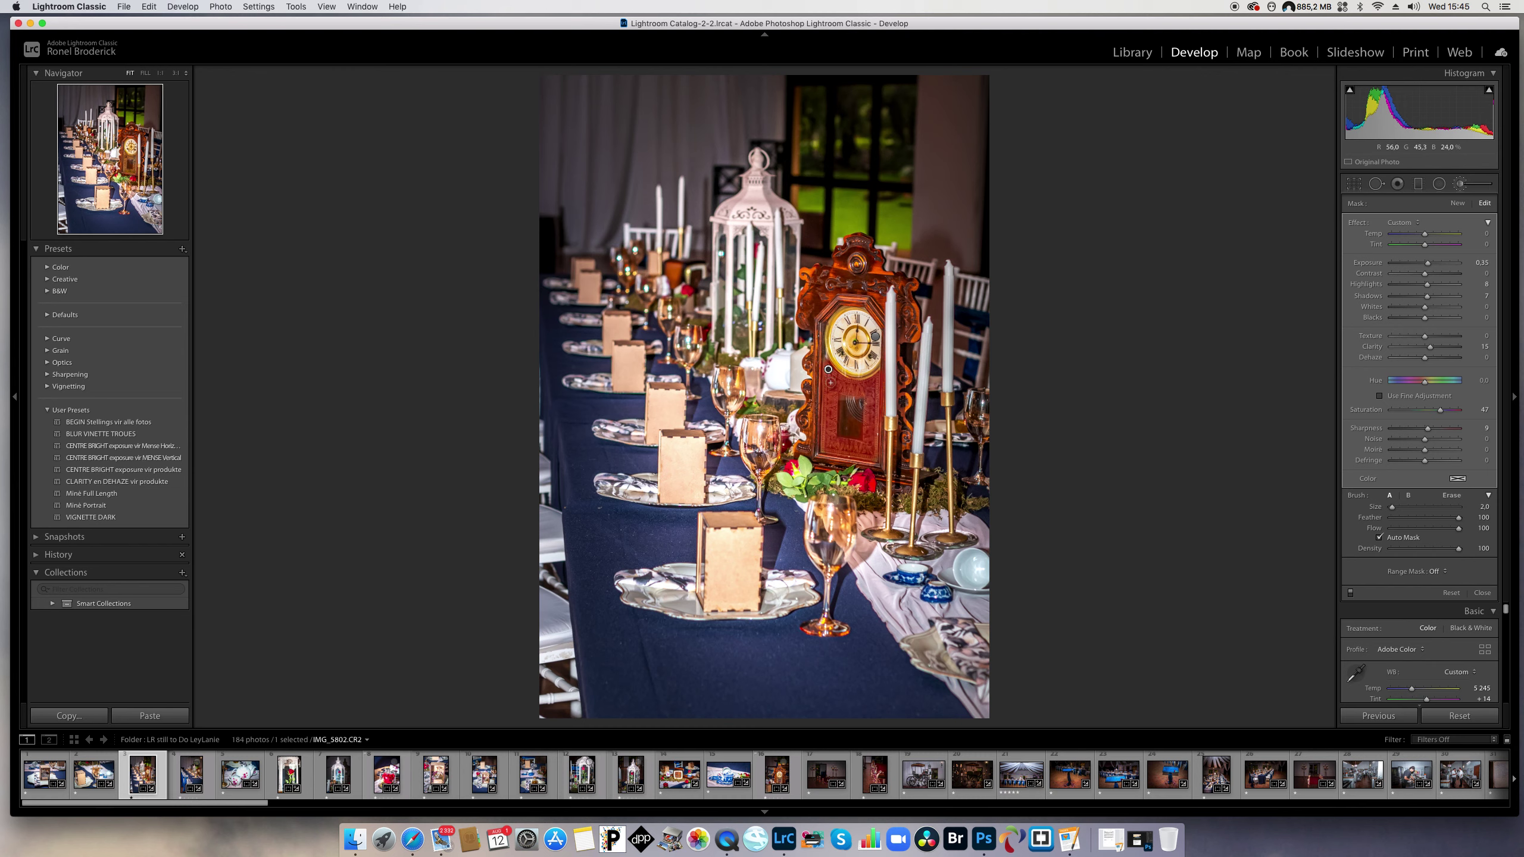
{"action": "key", "text": "o"}
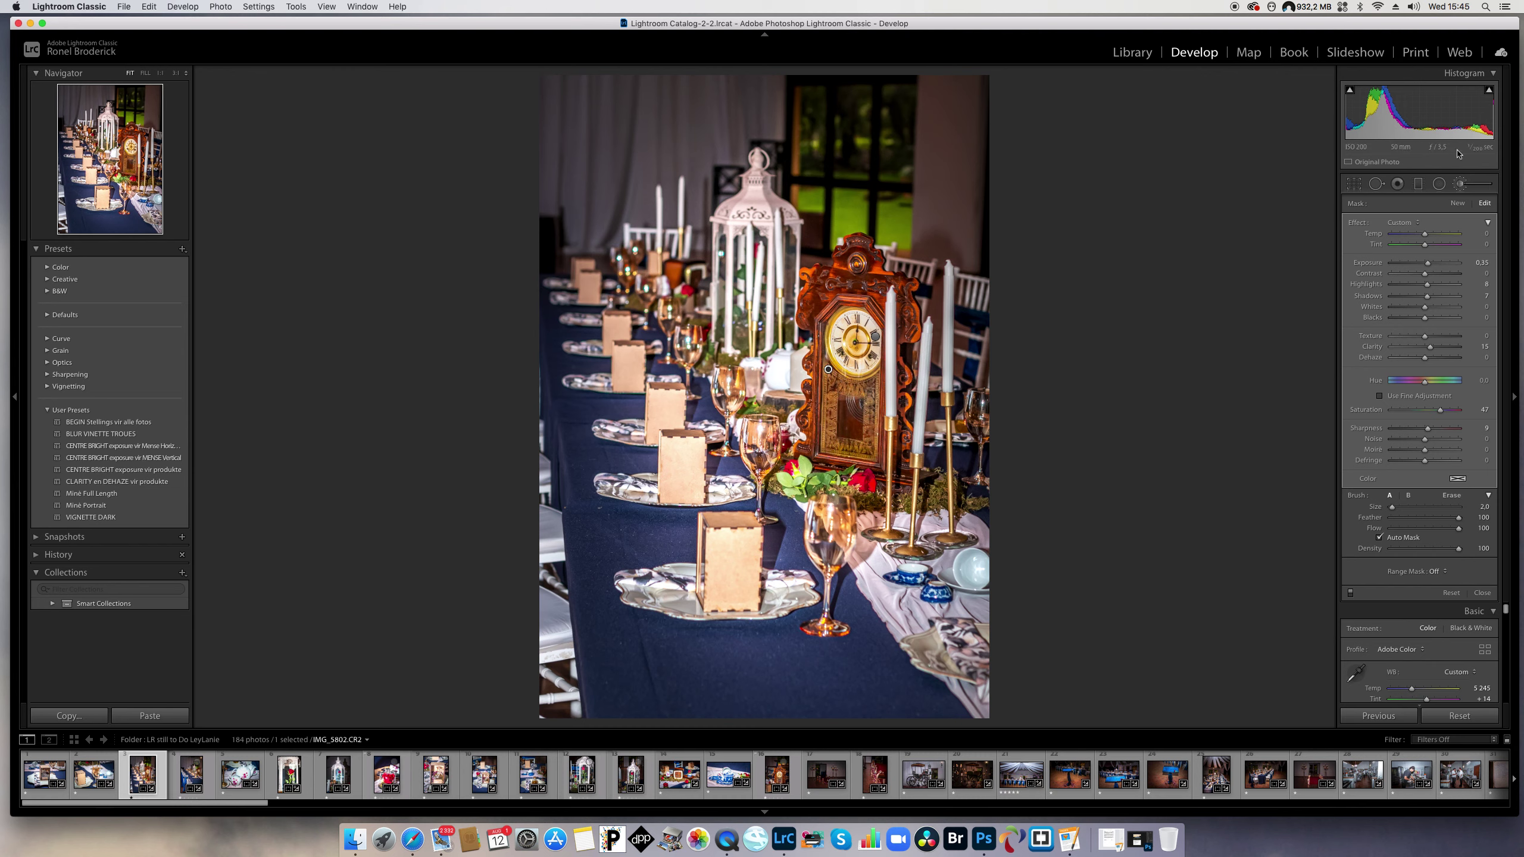
Start a new brush adjustment and close and reopen the Adjustment Brush panel
{"action": "left_click", "coordinate": [1461, 188]}
{"action": "left_click", "coordinate": [1461, 184]}
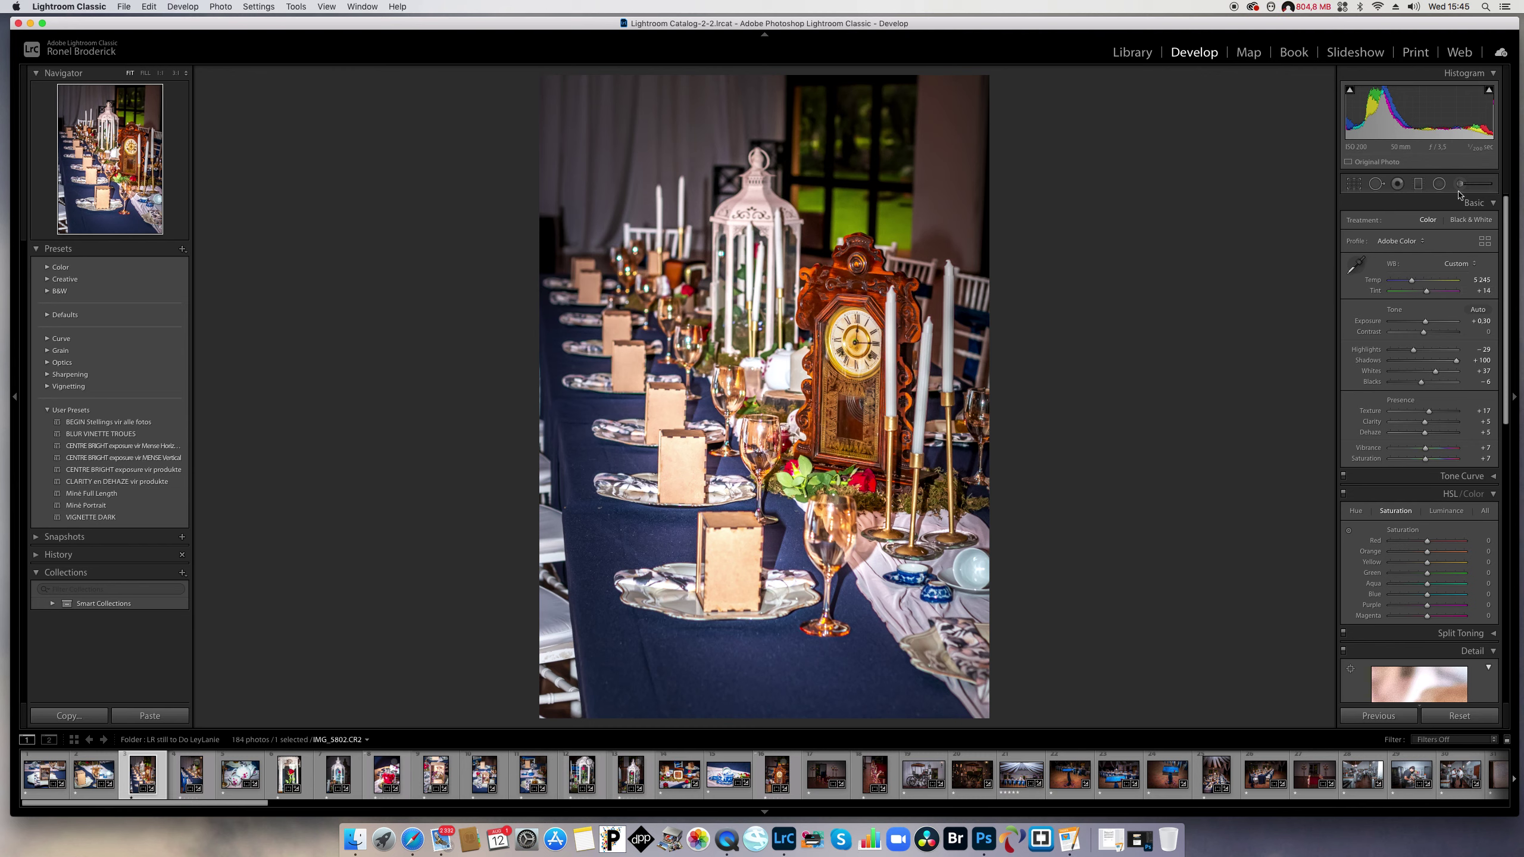
{"action": "left_click", "coordinate": [1461, 184]}
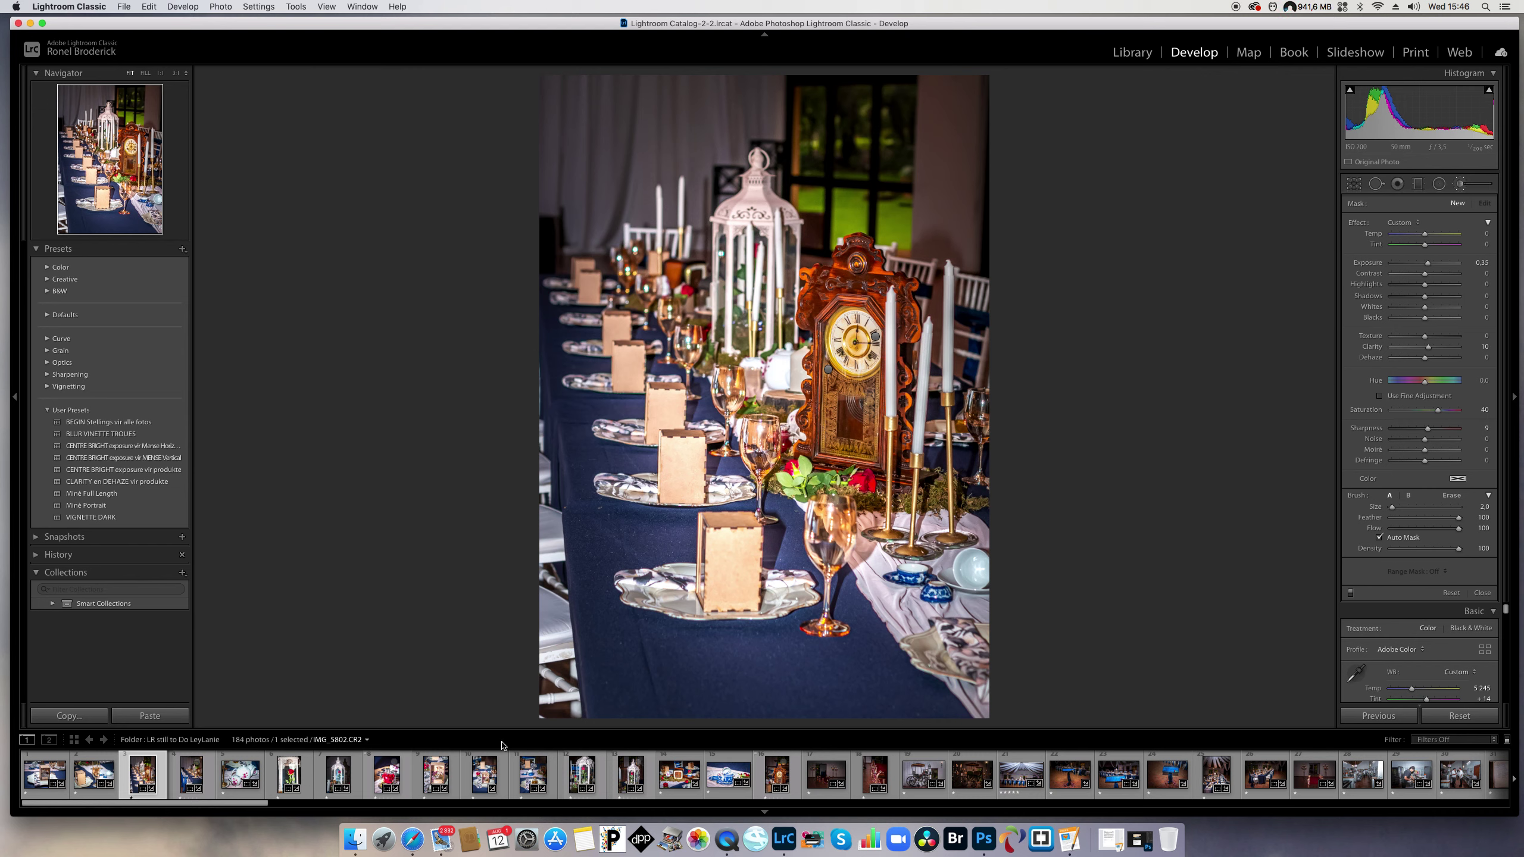
{"action": "left_click", "coordinate": [296, 7]}
Switch Tool Overlay to Auto Show, then to Show Selected
{"action": "mouse_move", "coordinate": [317, 150]}
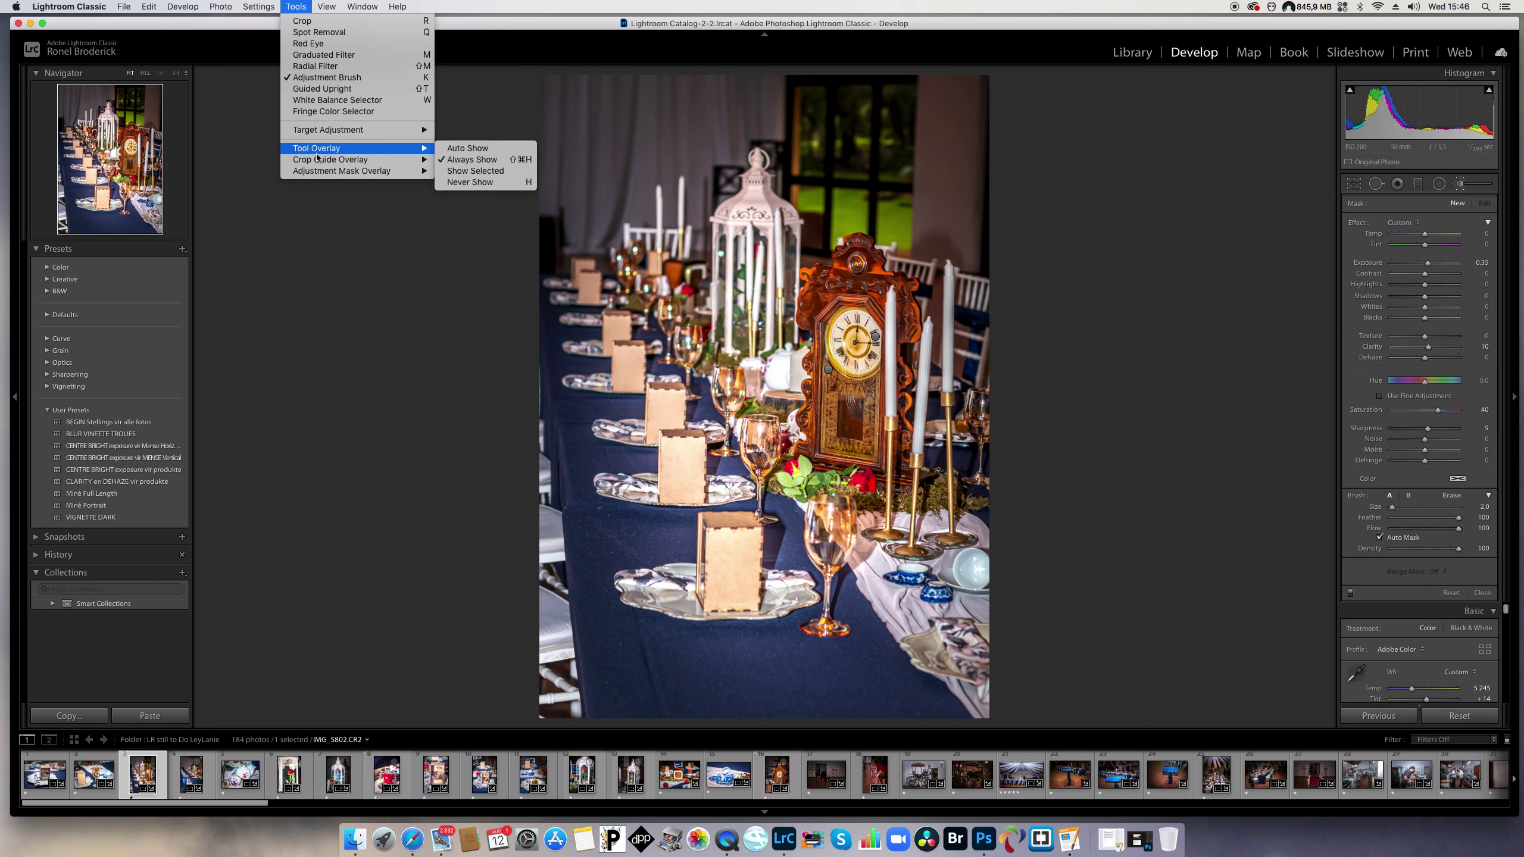
{"action": "left_click", "coordinate": [485, 153]}
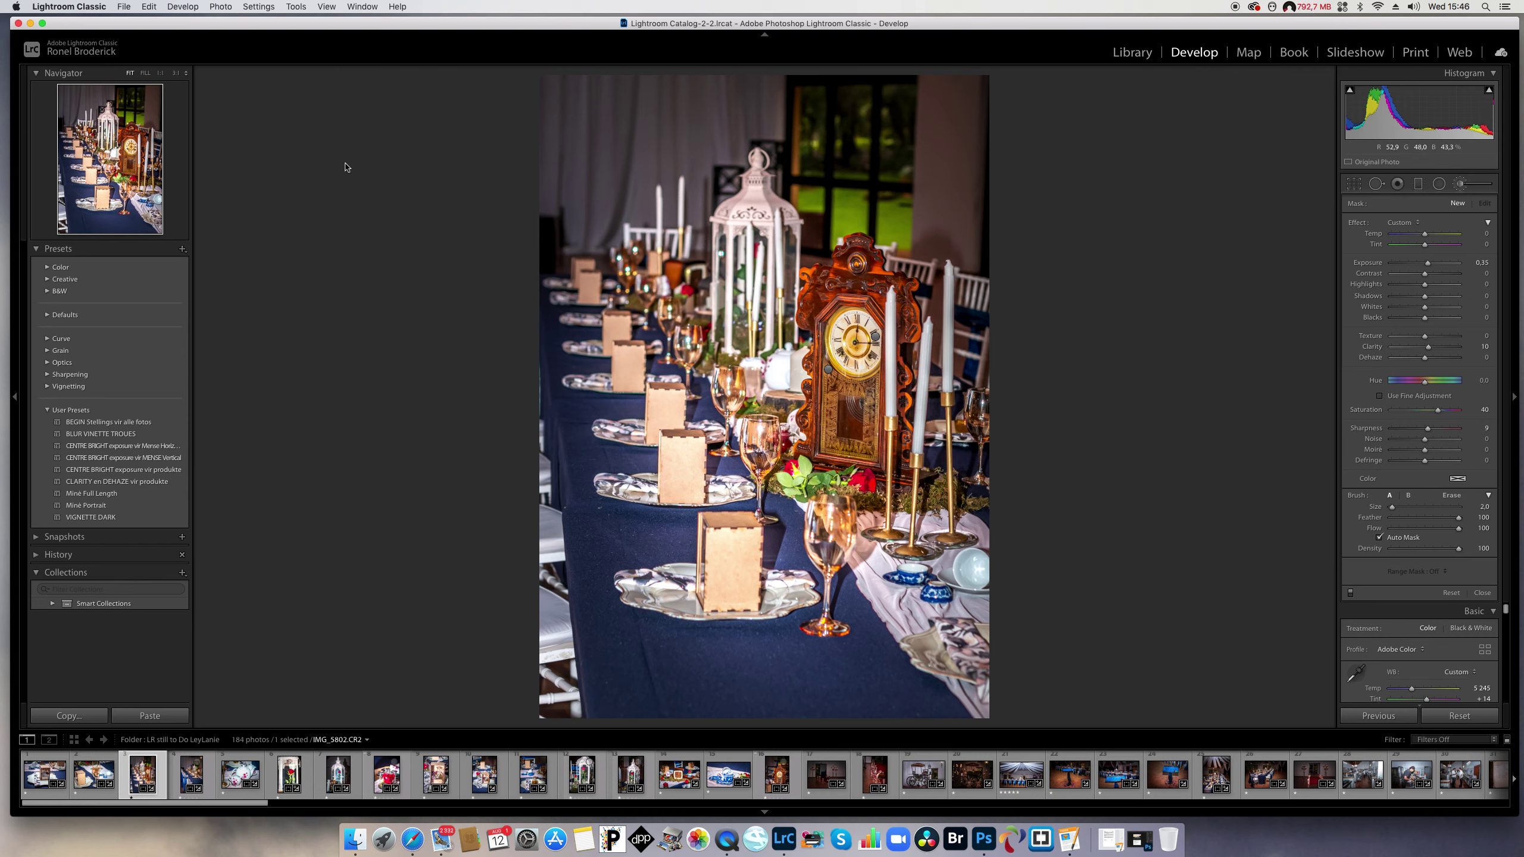
{"action": "left_click", "coordinate": [295, 7]}
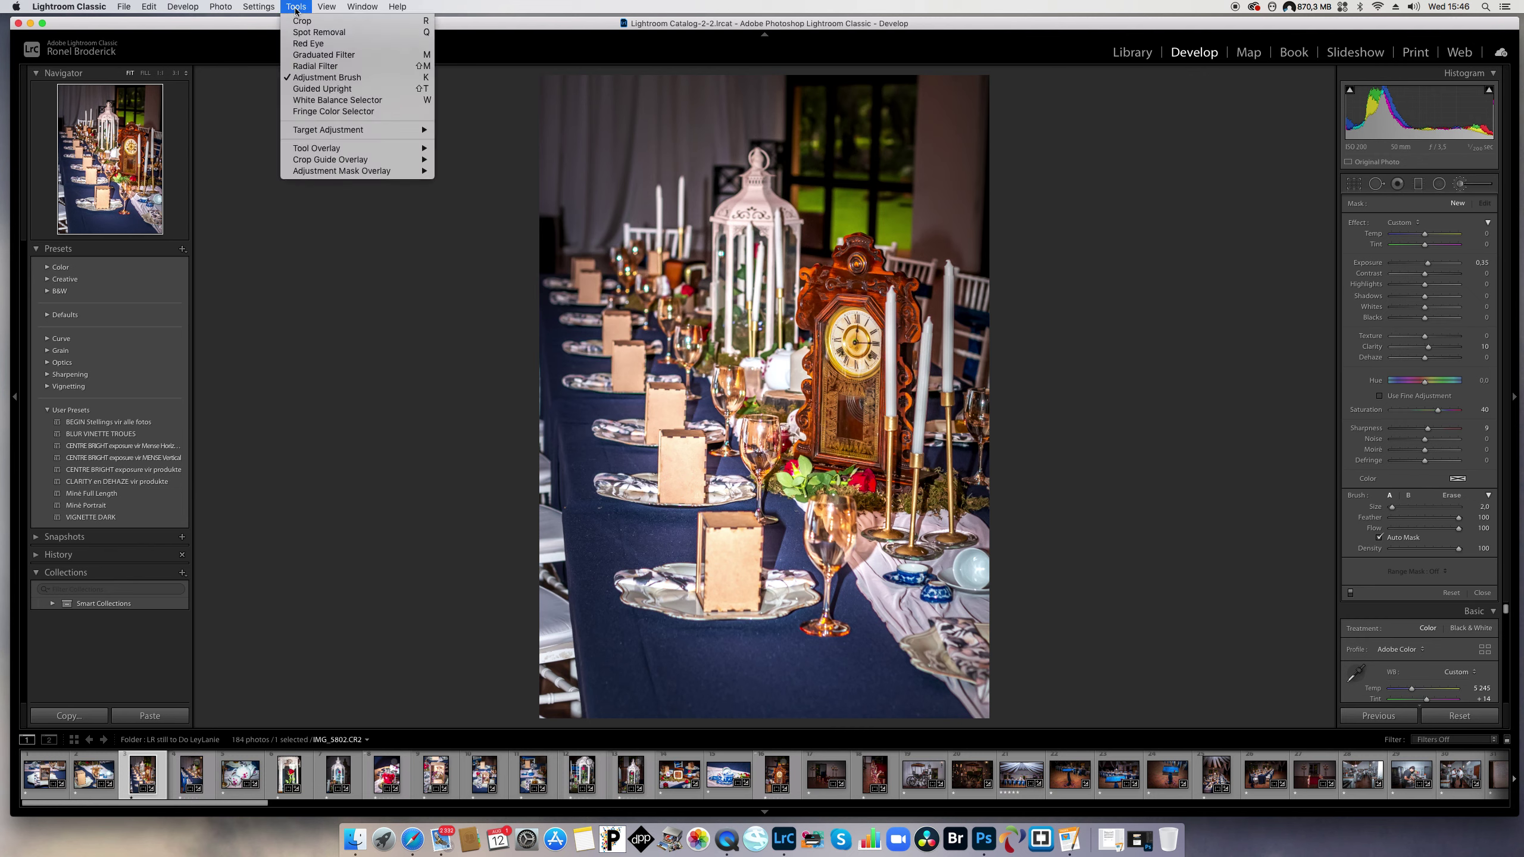
{"action": "mouse_move", "coordinate": [372, 148]}
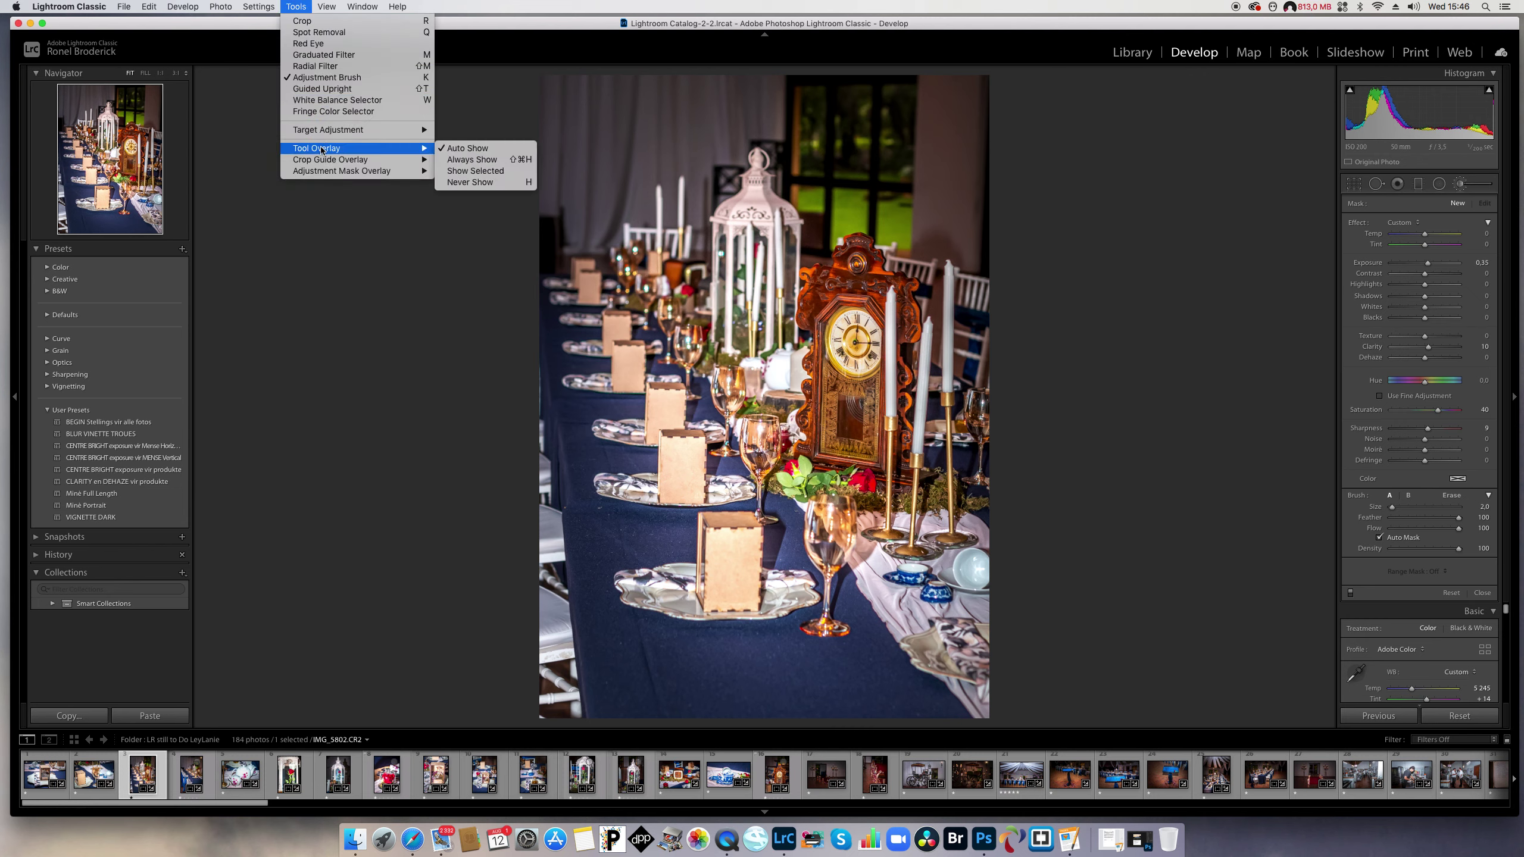
{"action": "left_click", "coordinate": [474, 171]}
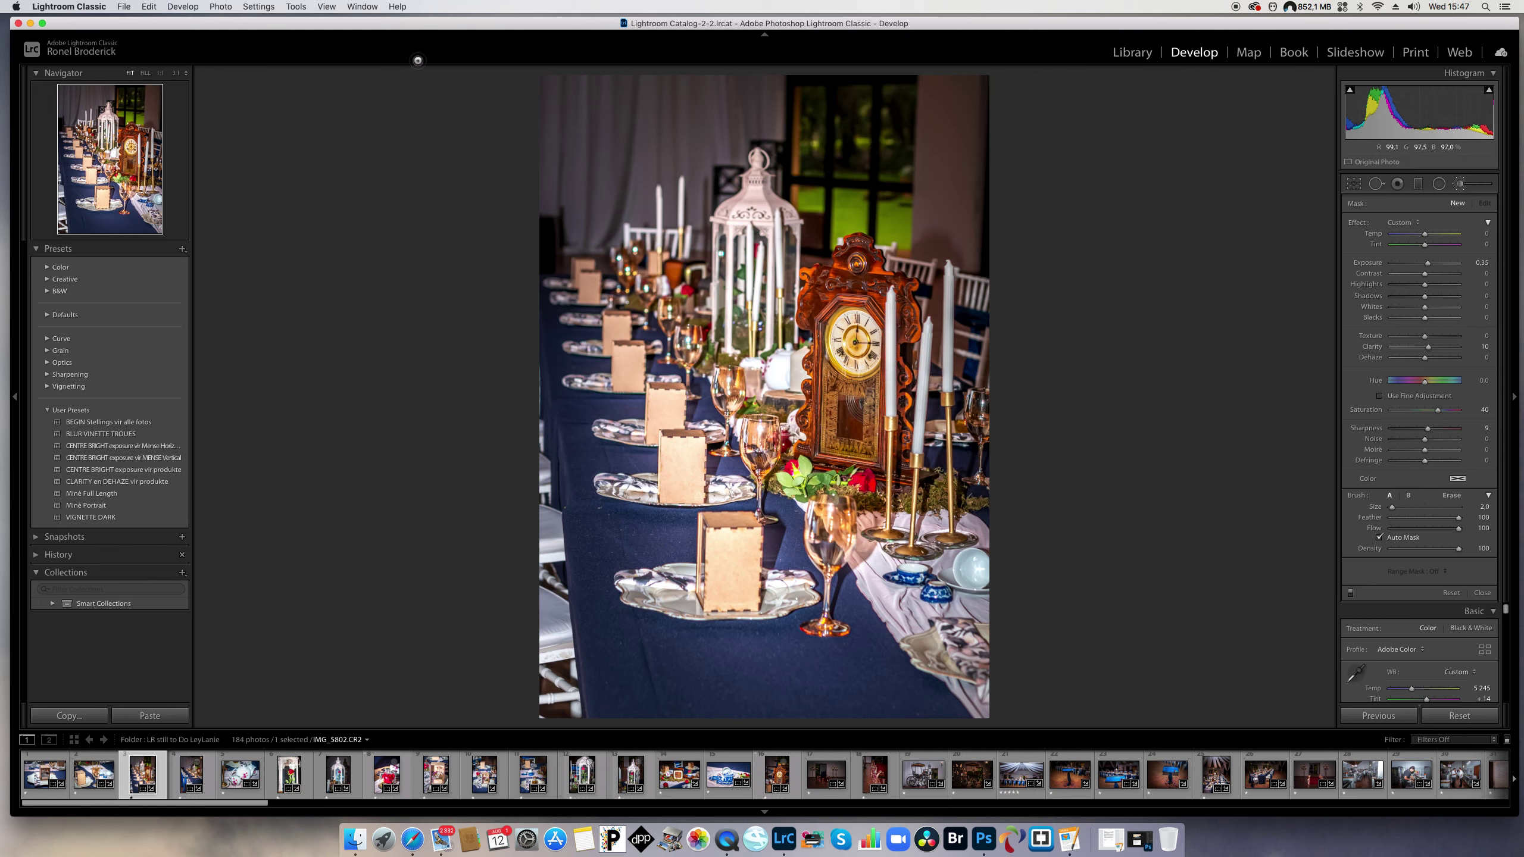
{"action": "left_click", "coordinate": [296, 6]}
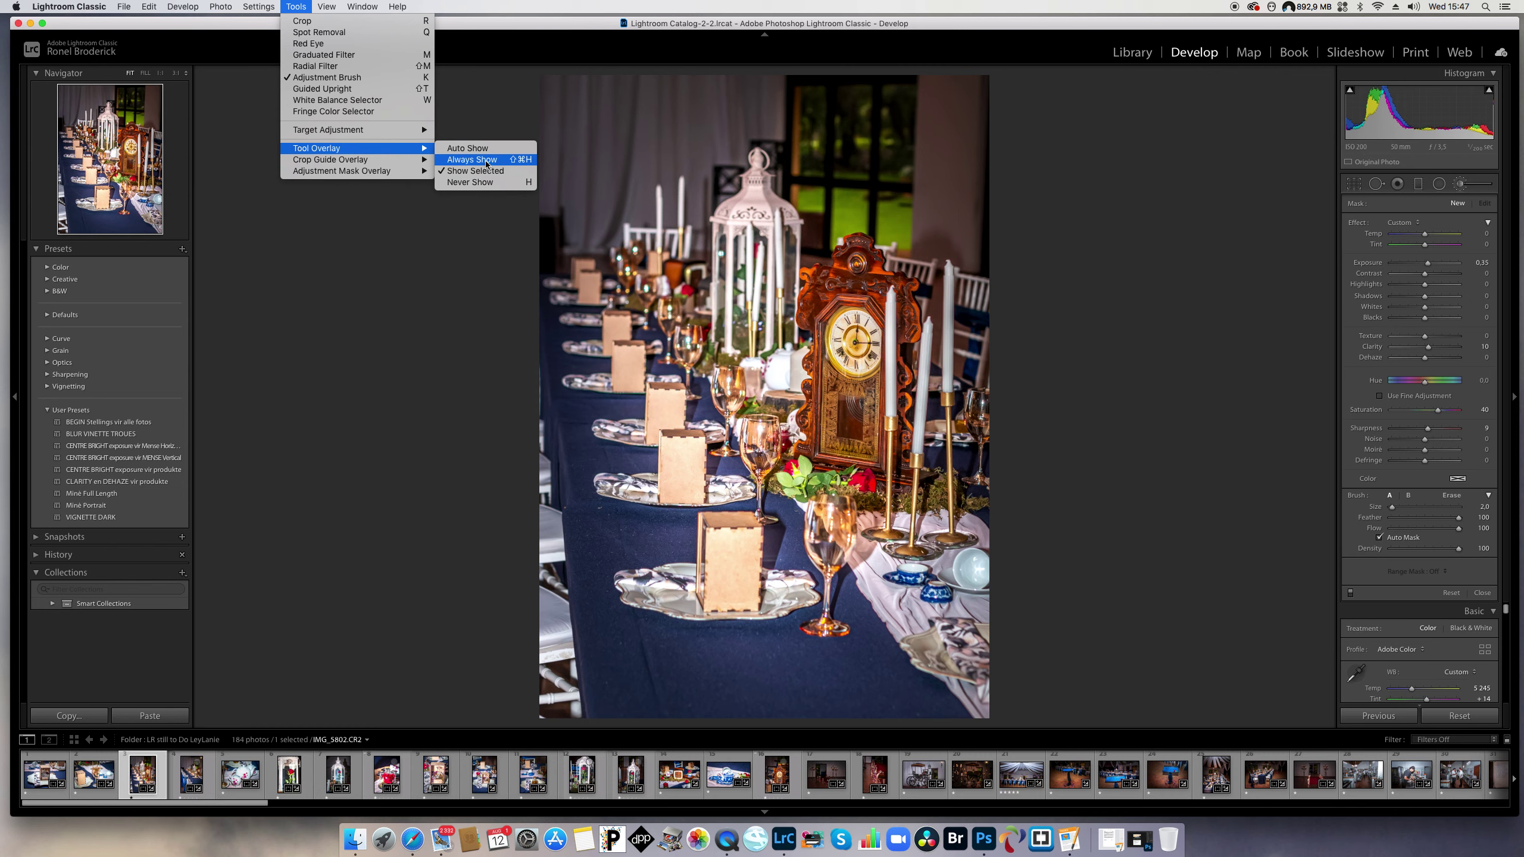
Set Tool Overlay to Always Show, select the clock pin, then return to Show Selected
{"action": "left_click", "coordinate": [486, 163]}
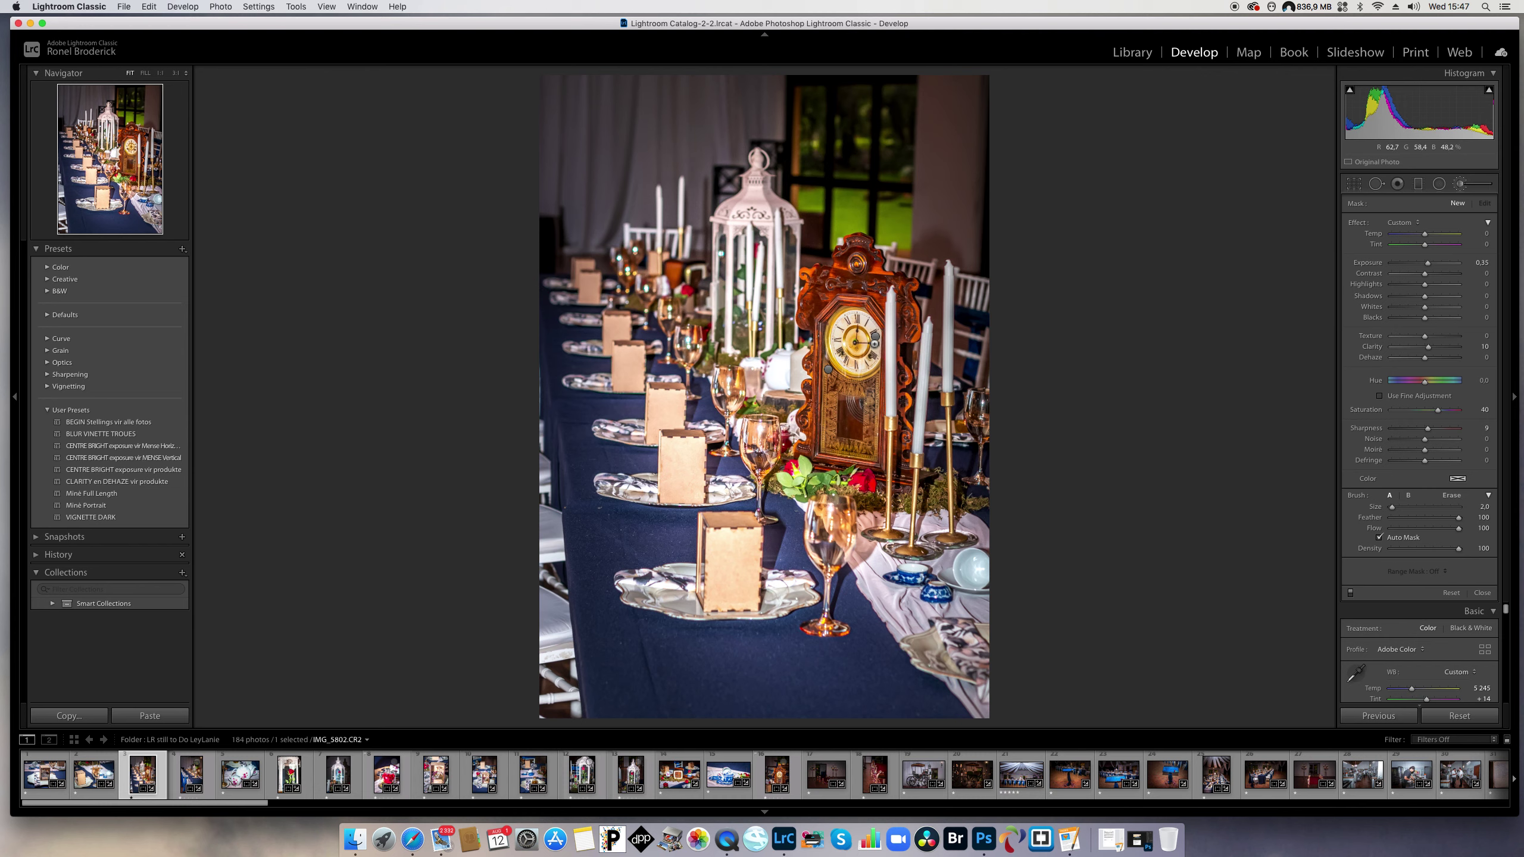
{"action": "left_click", "coordinate": [875, 338]}
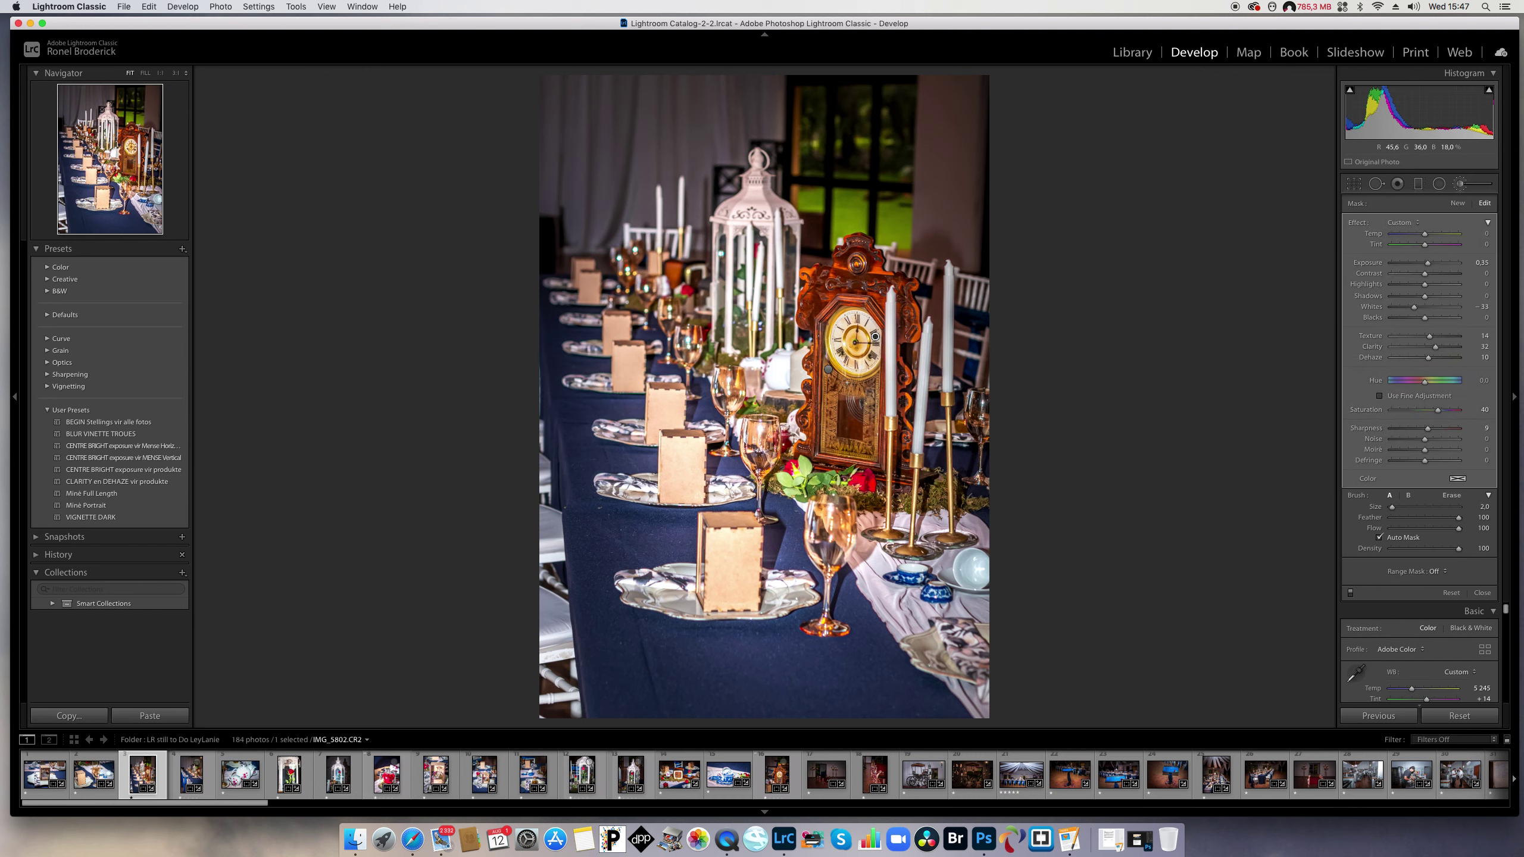
{"action": "left_click", "coordinate": [297, 8]}
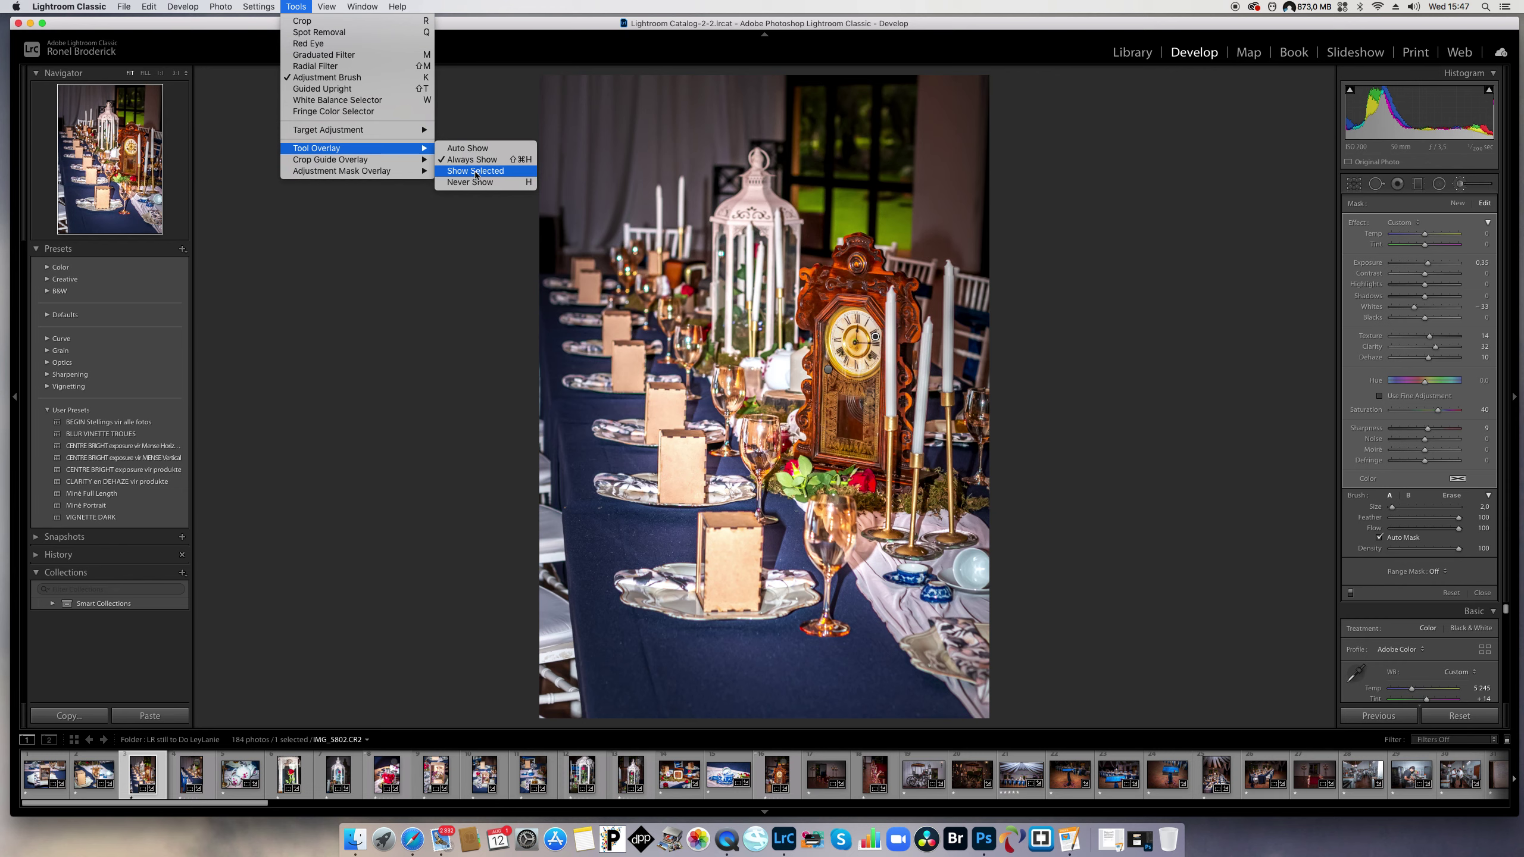
{"action": "left_click", "coordinate": [476, 172]}
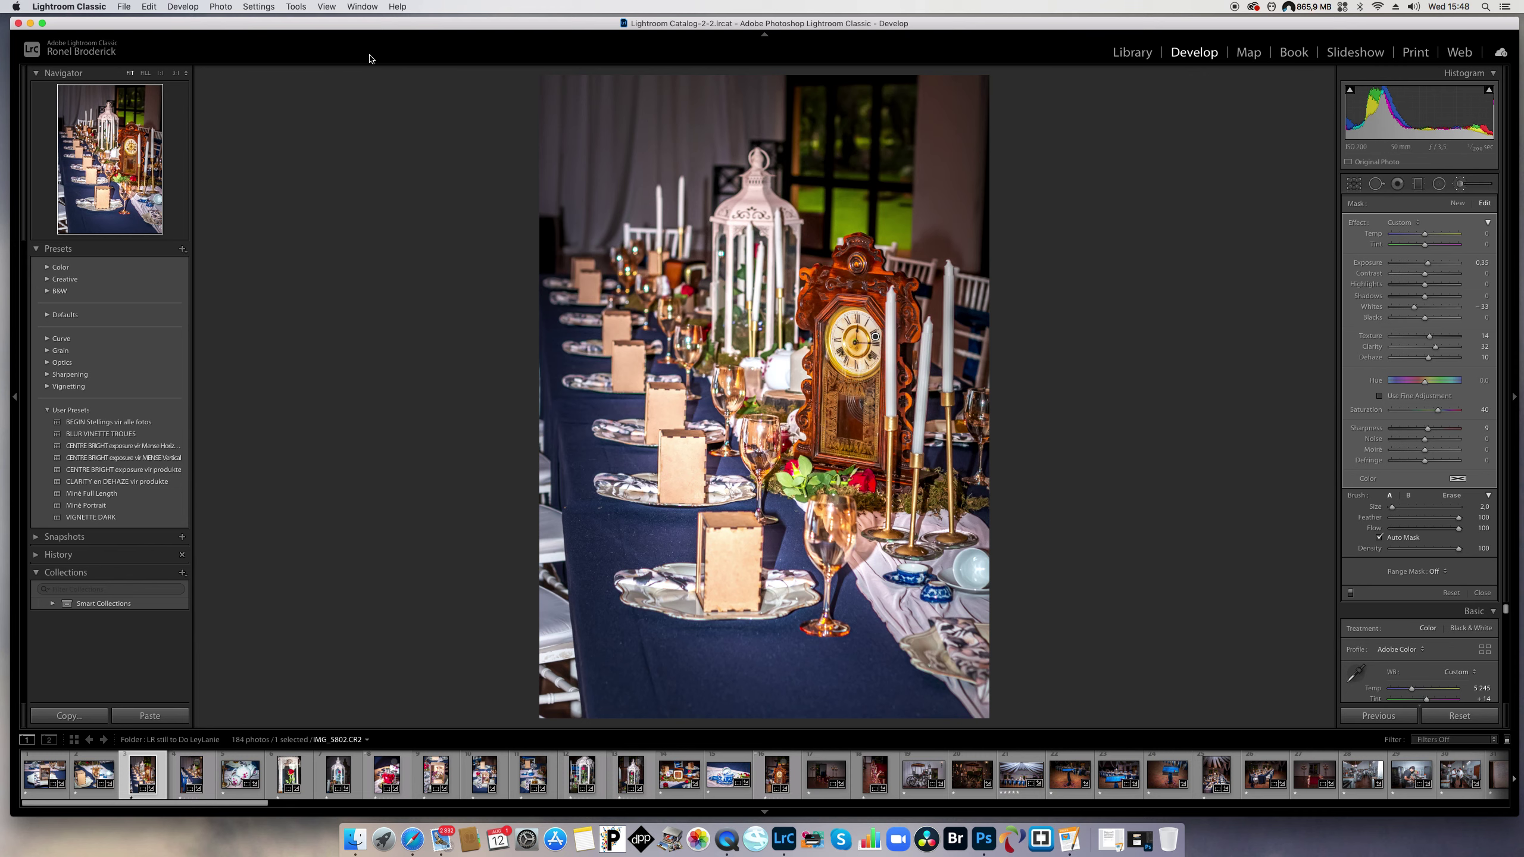
{"action": "left_click", "coordinate": [296, 6]}
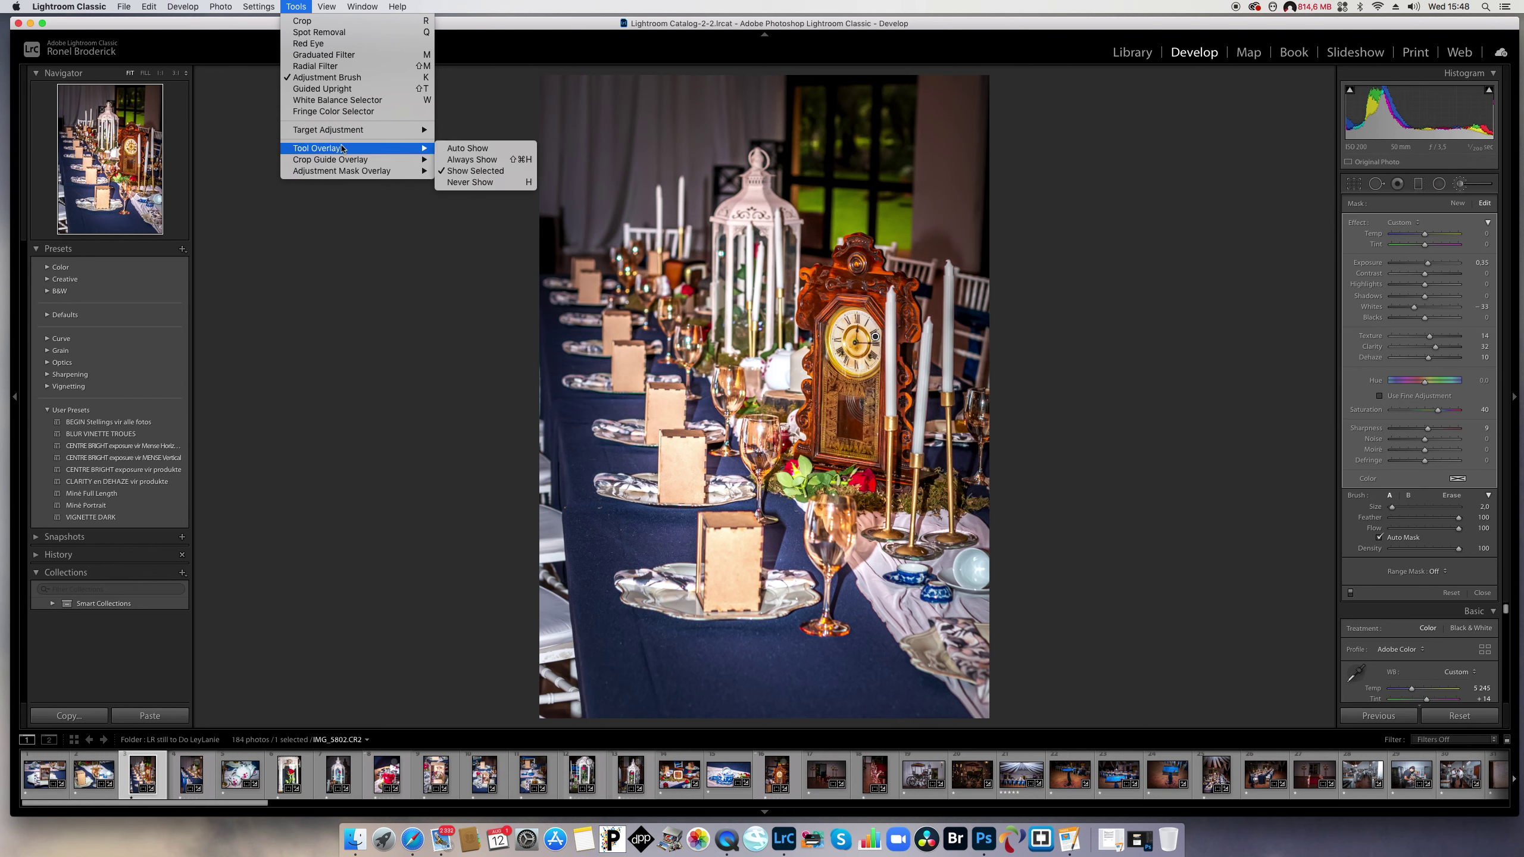
Set Tool Overlay to Always Show, then close the Adjustment Brush to show the Basic panel
{"action": "left_click", "coordinate": [465, 161]}
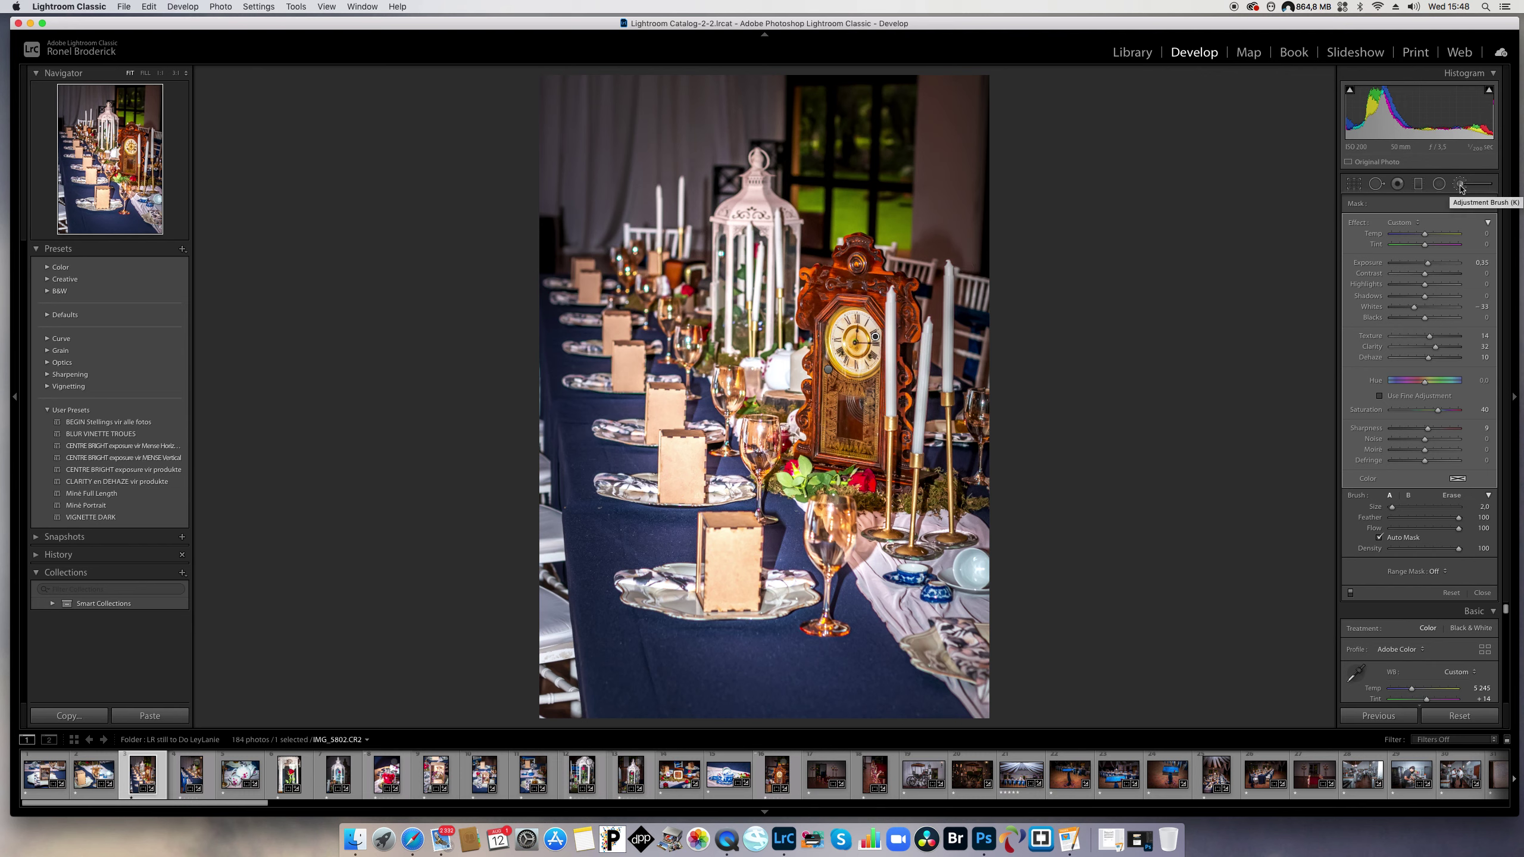
{"action": "left_click", "coordinate": [1461, 188]}
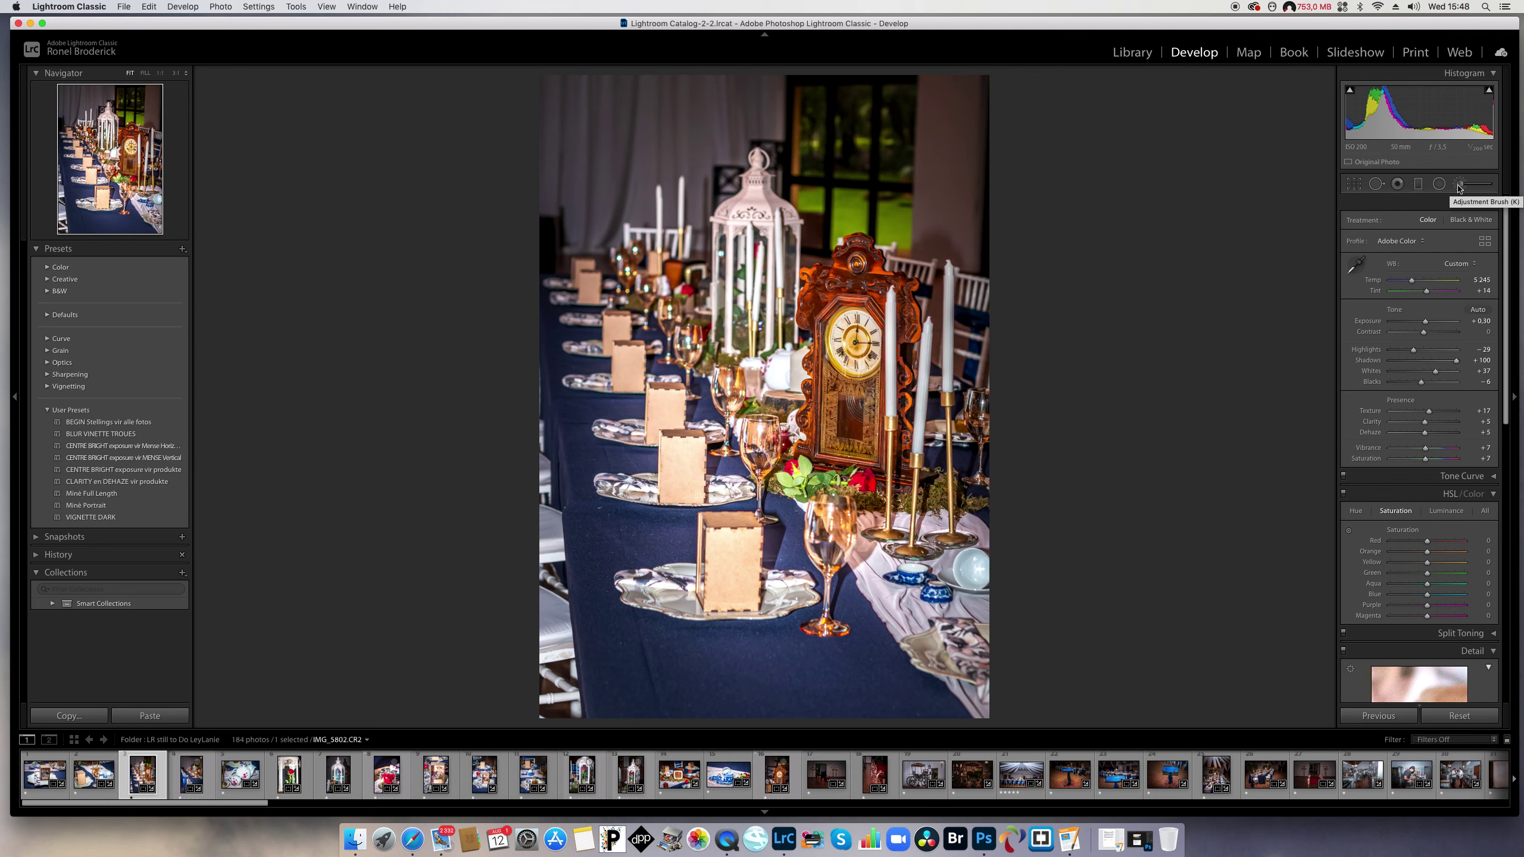
{"action": "left_click", "coordinate": [1460, 185]}
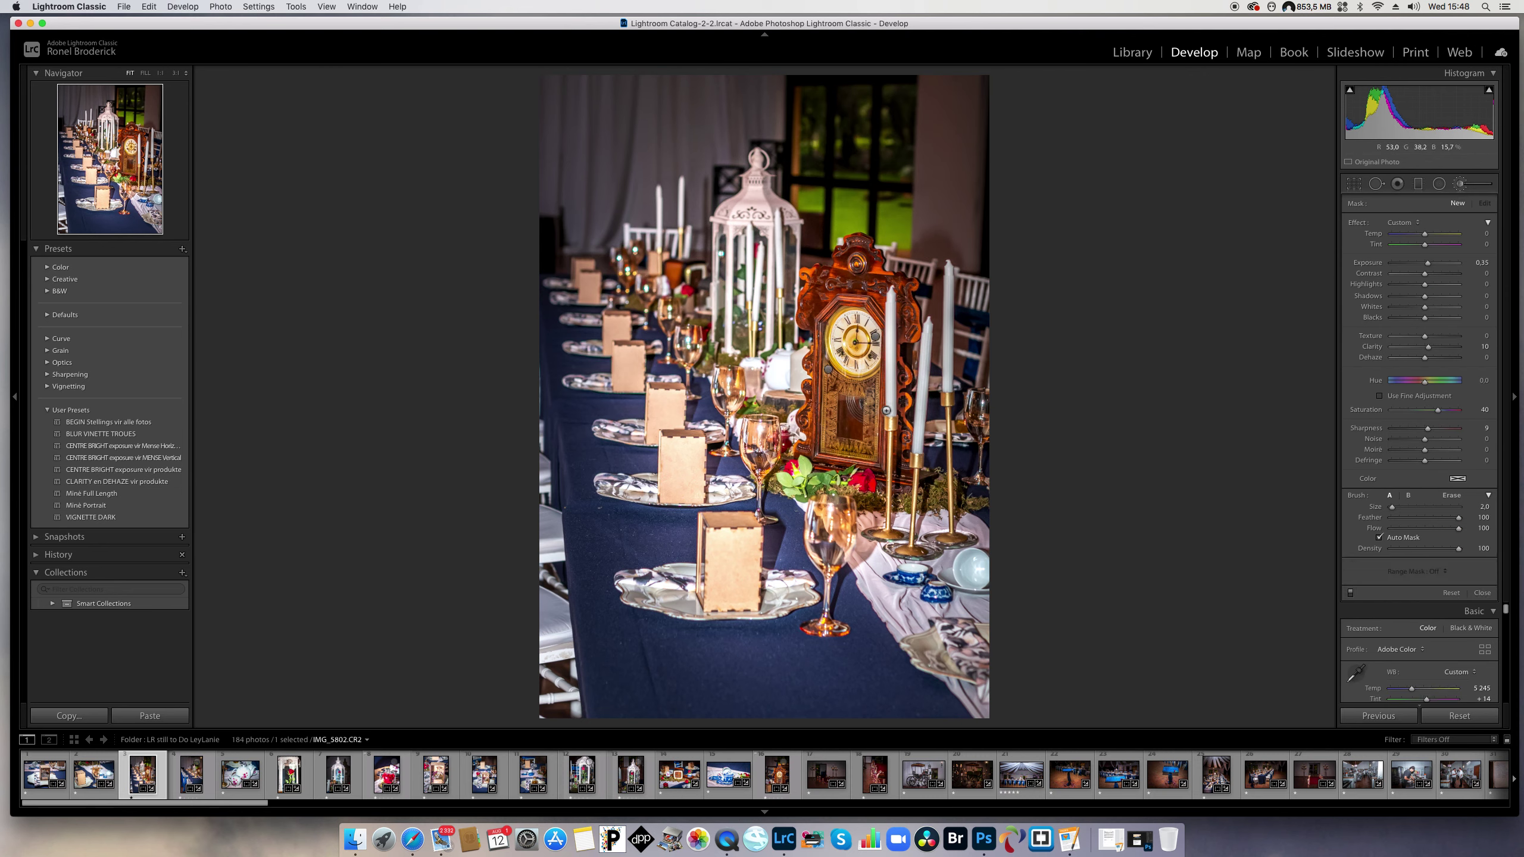
{"action": "left_click", "coordinate": [1459, 184]}
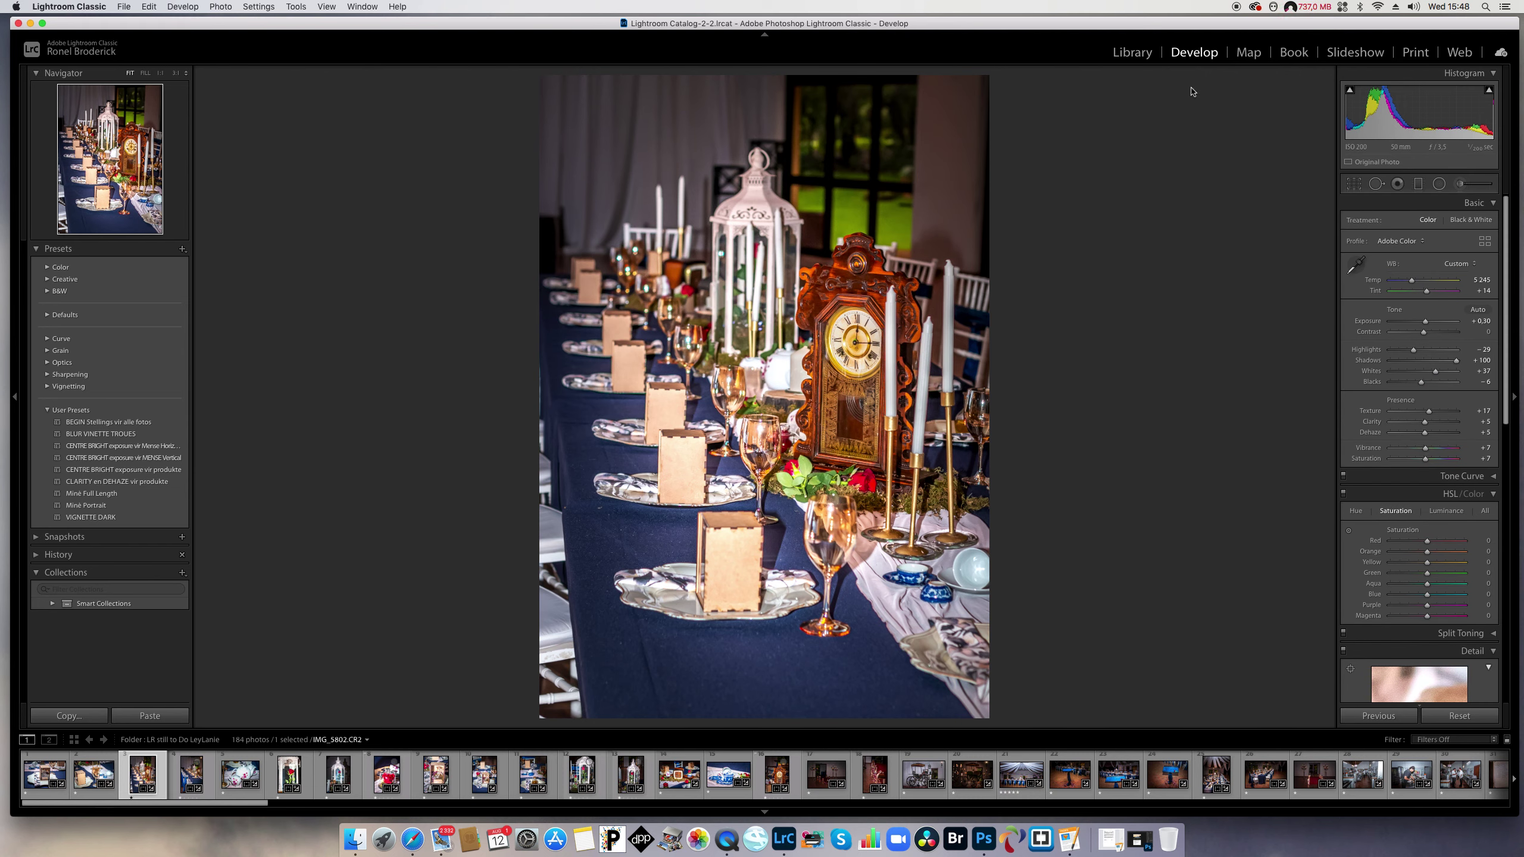